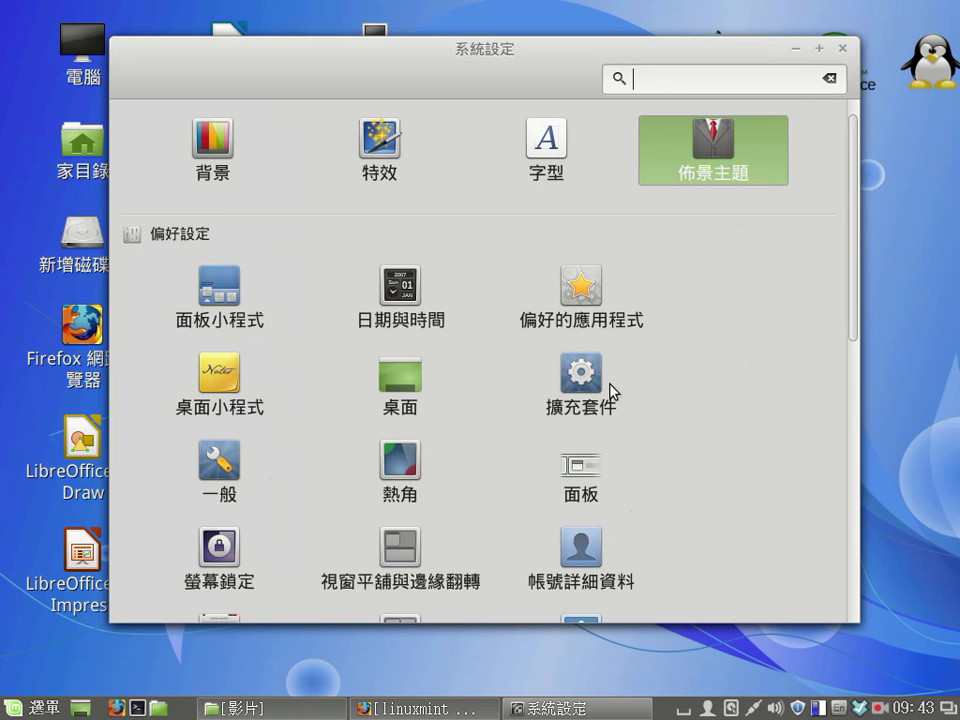
Turn on the seconds display (顯示秒) in the date and time settings and return to the settings overview.
left_click(402, 288)
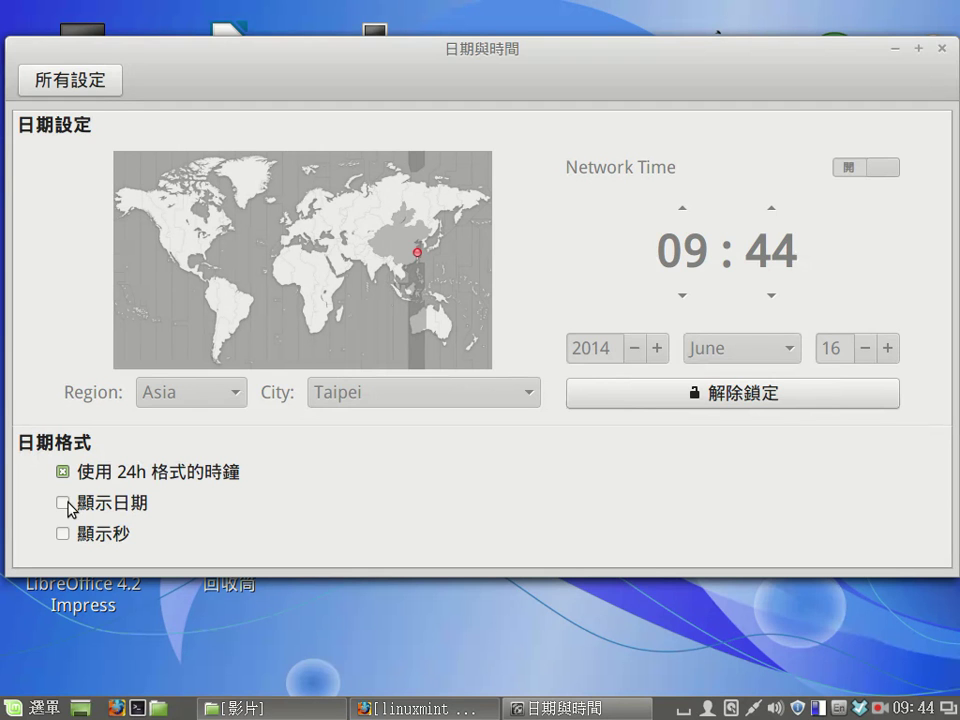
left_click(62, 534)
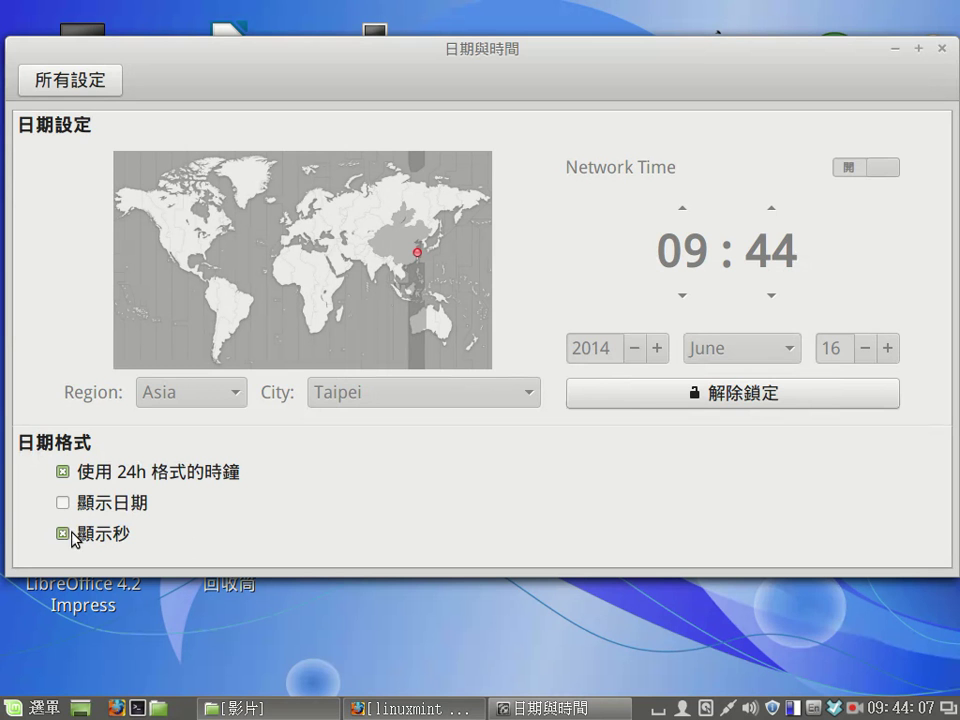
left_click(97, 88)
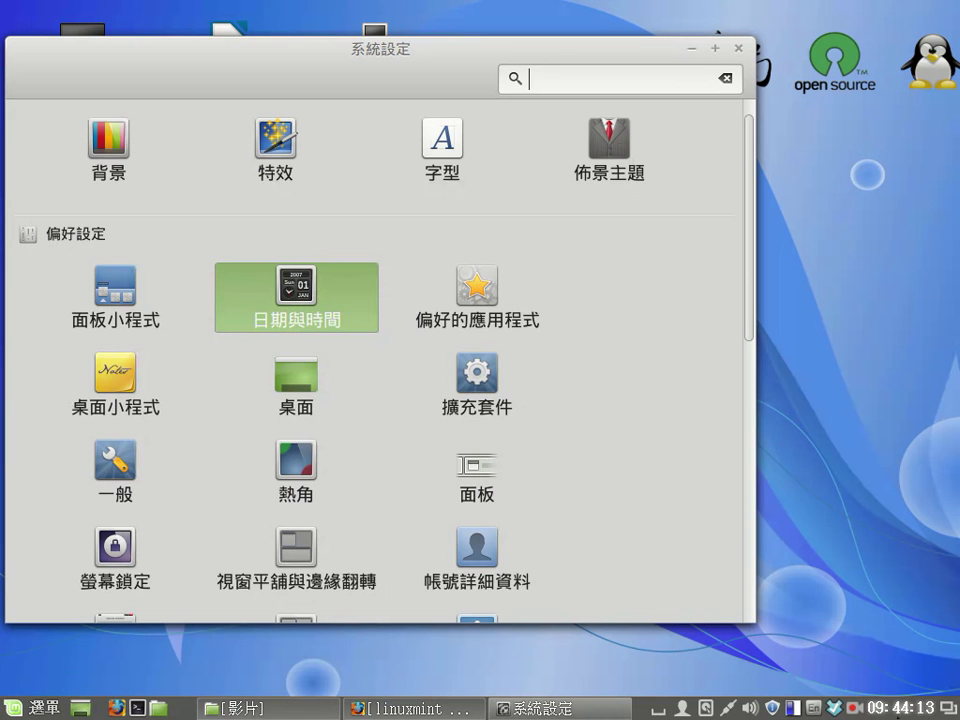
Open the hot corners settings (熱角) and enable hover activation (啟用懸停) for the upper-left screen corner.
left_click_drag(449, 143, 515, 150)
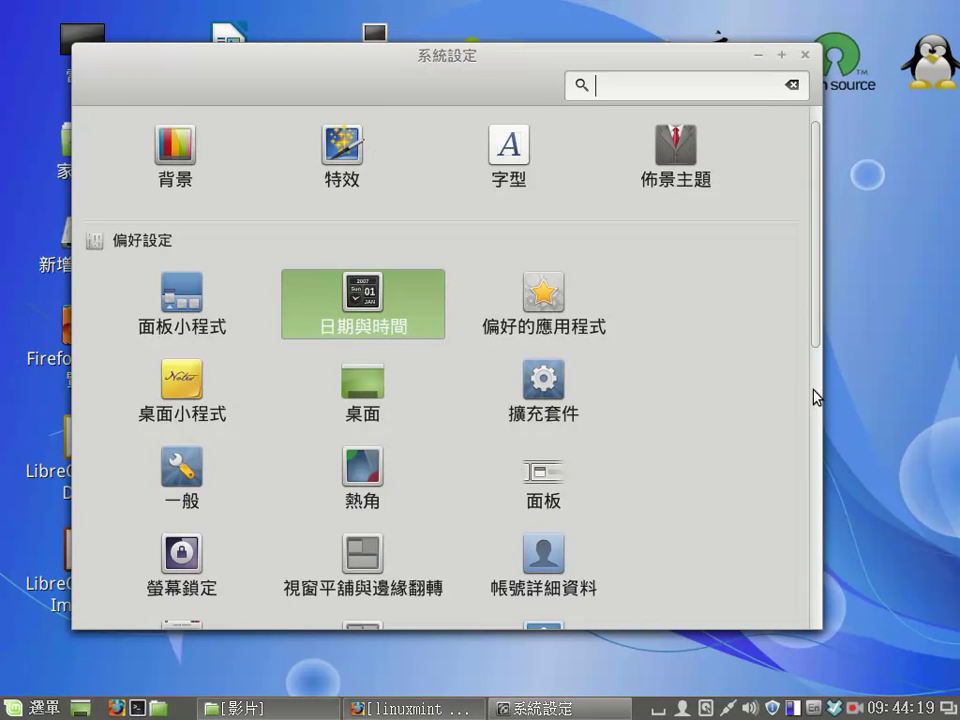
scroll(366, 393, "down", 2)
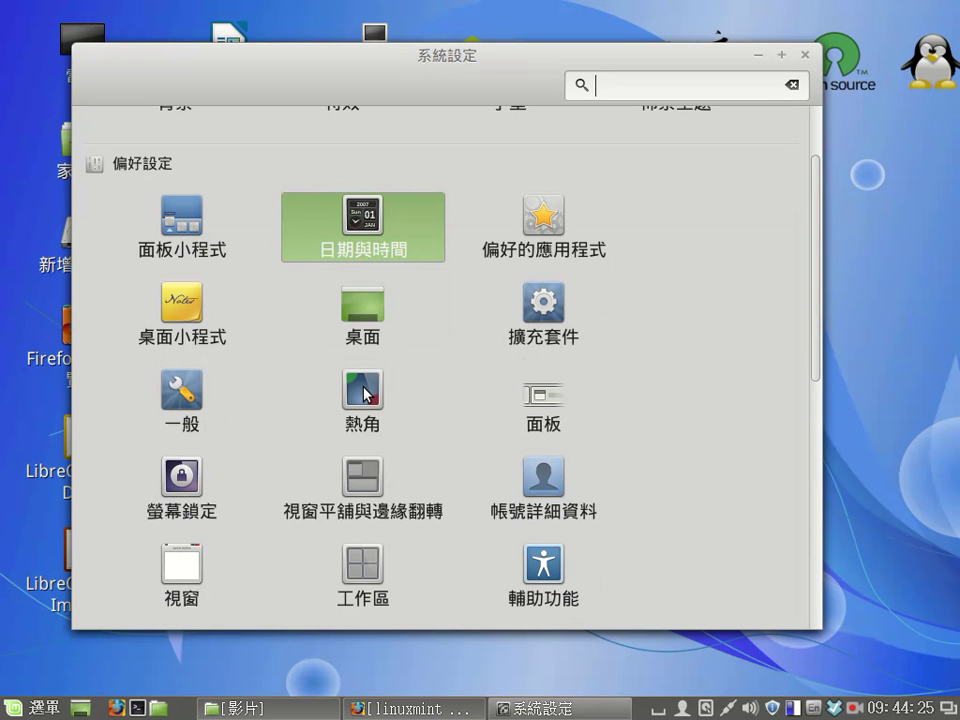
left_click(366, 392)
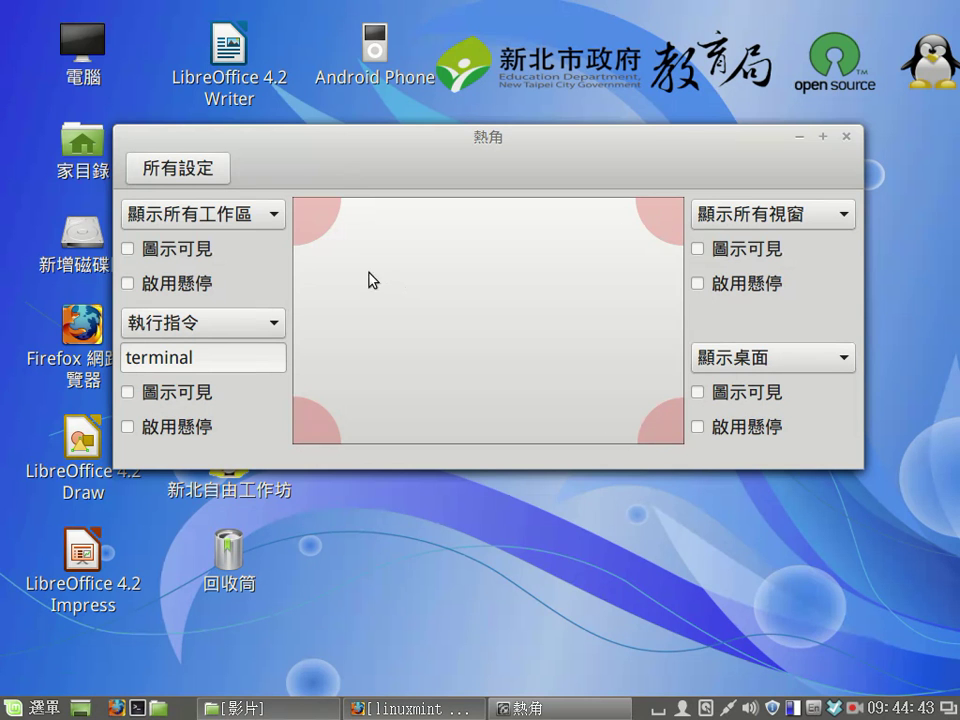
left_click_drag(332, 156, 333, 178)
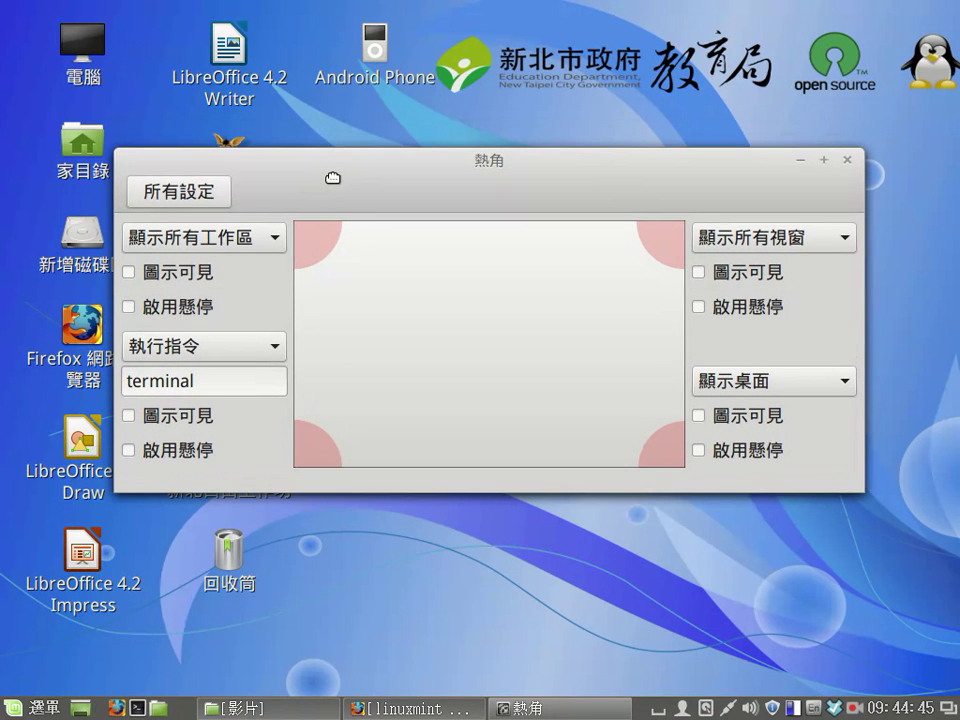
left_click_drag(332, 178, 334, 181)
left_click(130, 310)
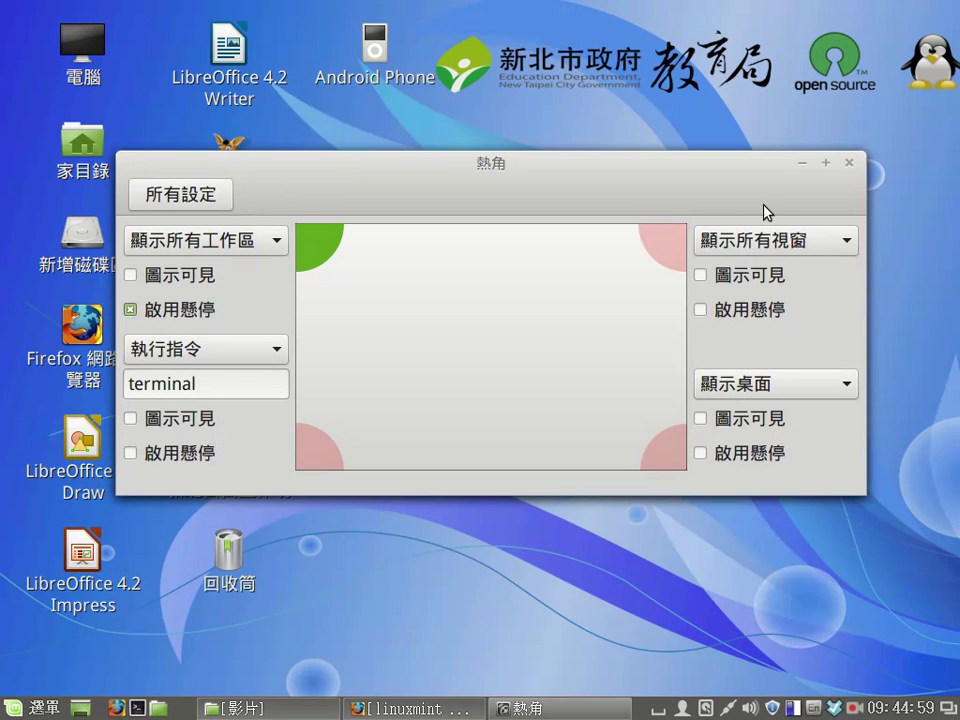
Choose 顯示所有視窗 as the upper-right corner's action and enable its hover activation (啟用懸停).
left_click(852, 241)
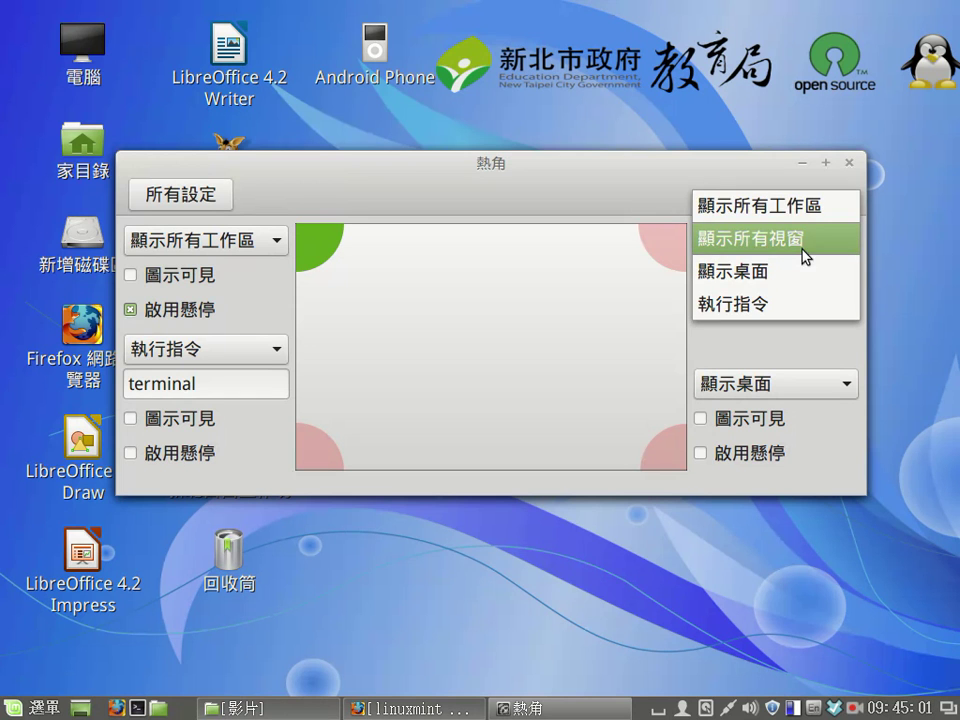
left_click(756, 246)
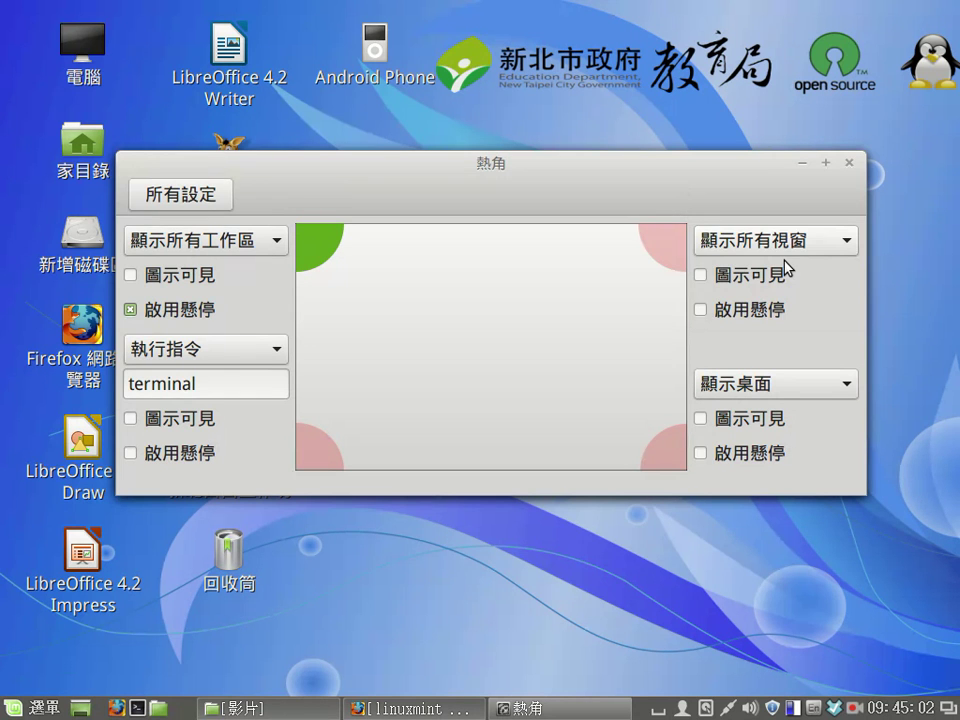
left_click(786, 310)
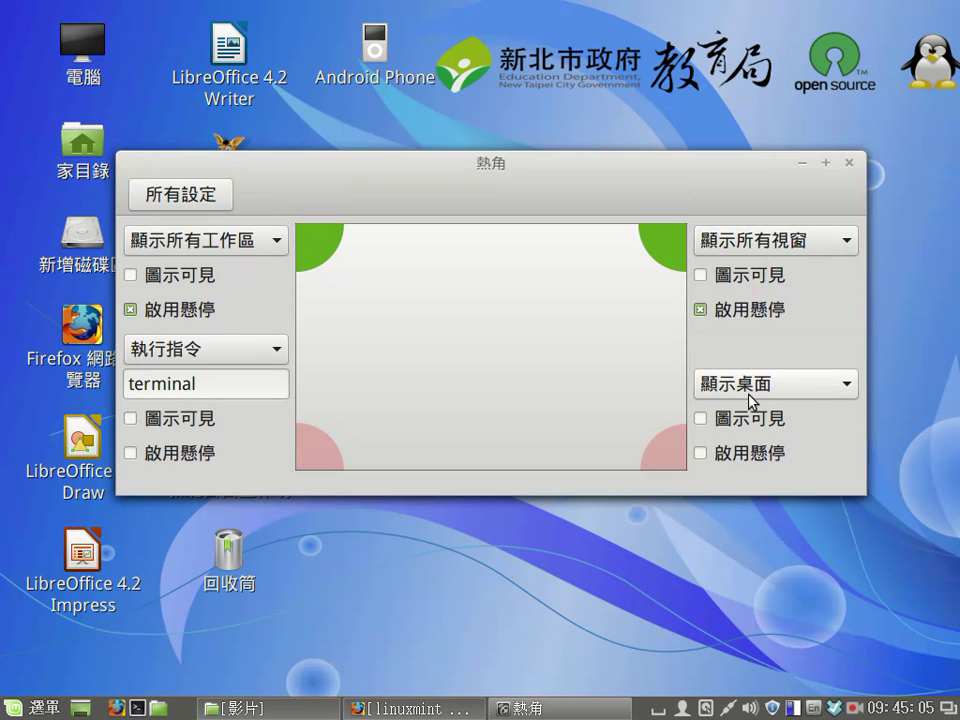
Change the lower-left hot corner's action to 顯示所有視窗.
left_click(277, 349)
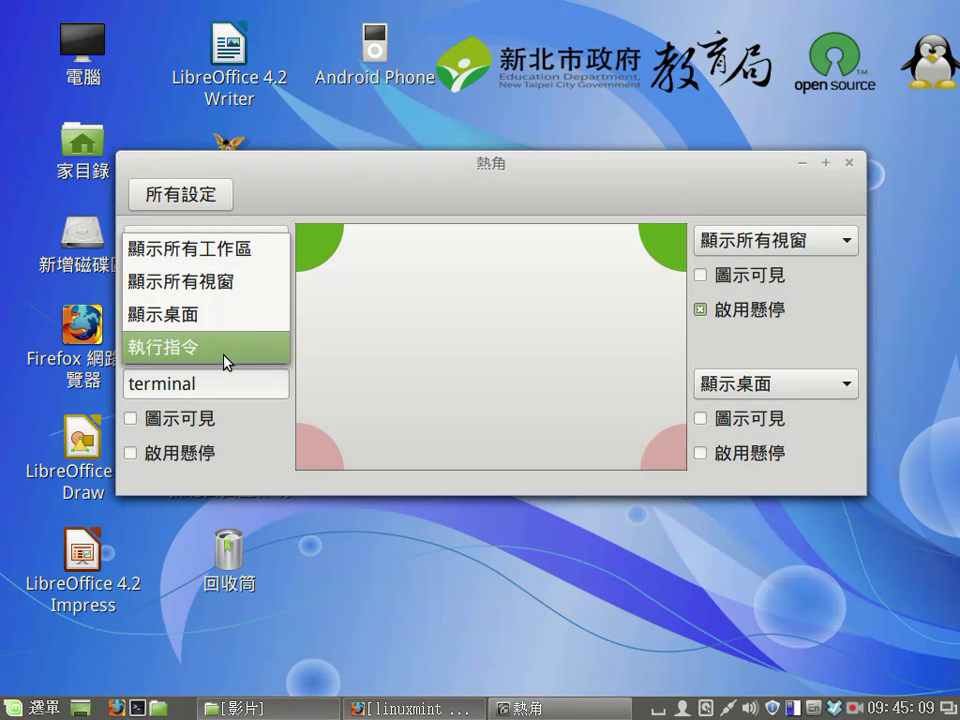
left_click(228, 348)
left_click(272, 352)
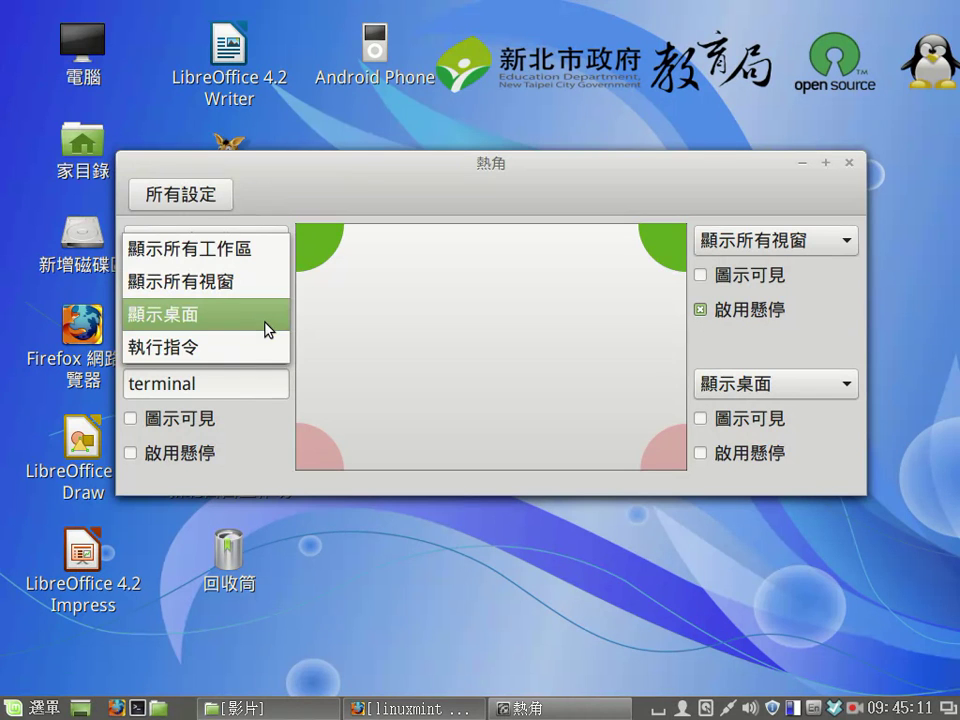
left_click(268, 330)
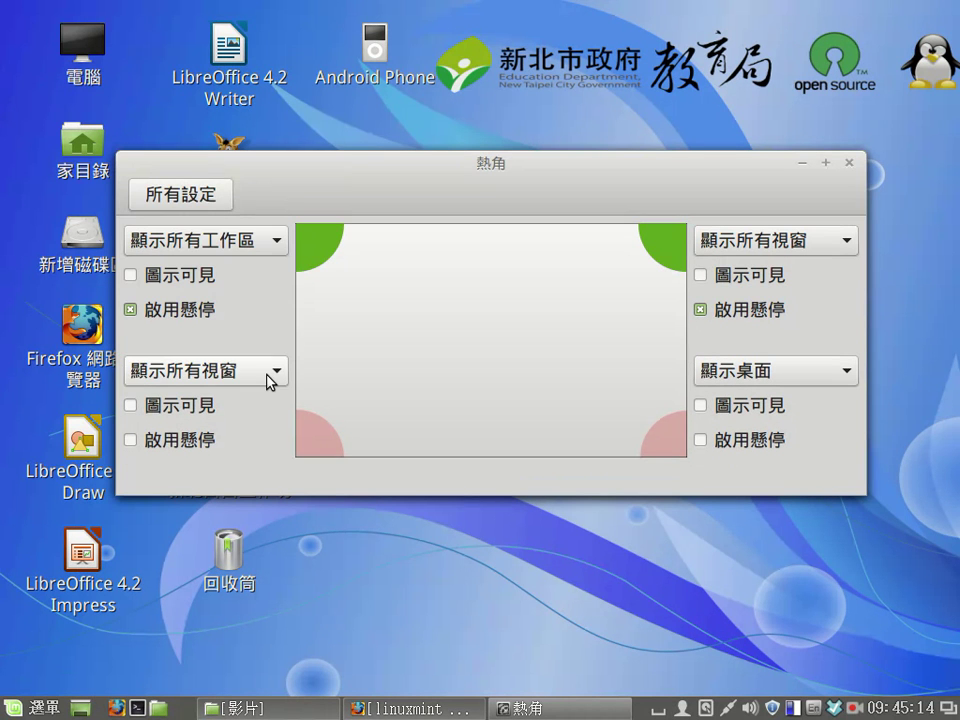
left_click(278, 376)
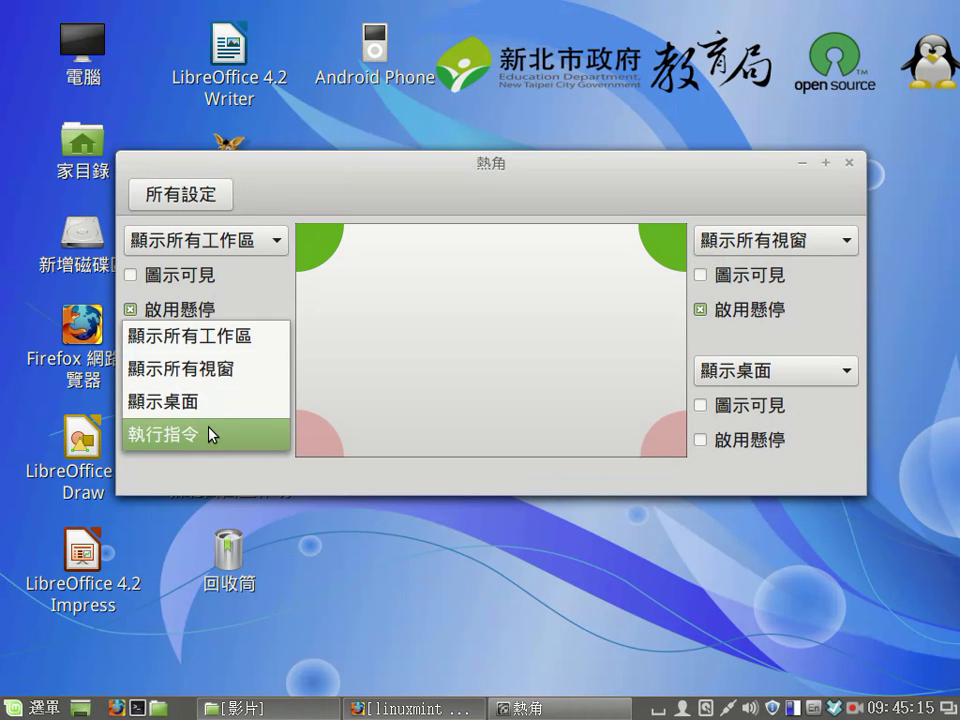
left_click(246, 370)
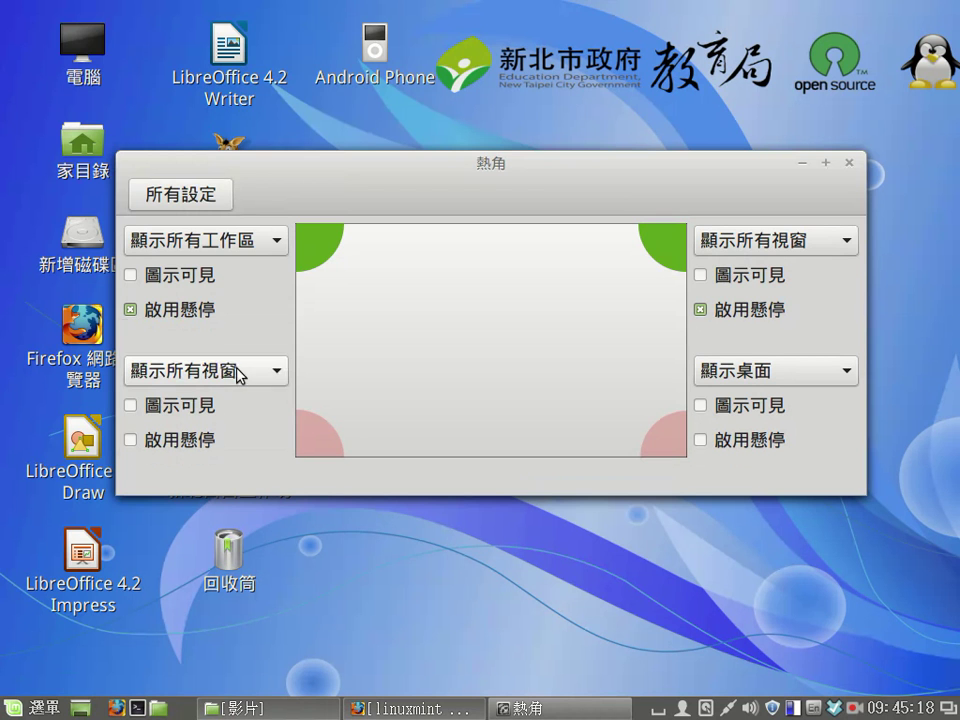
Enable hover activation (啟用懸停) for both lower hot corners and minimise the hot corners window.
left_click(134, 441)
left_click(704, 441)
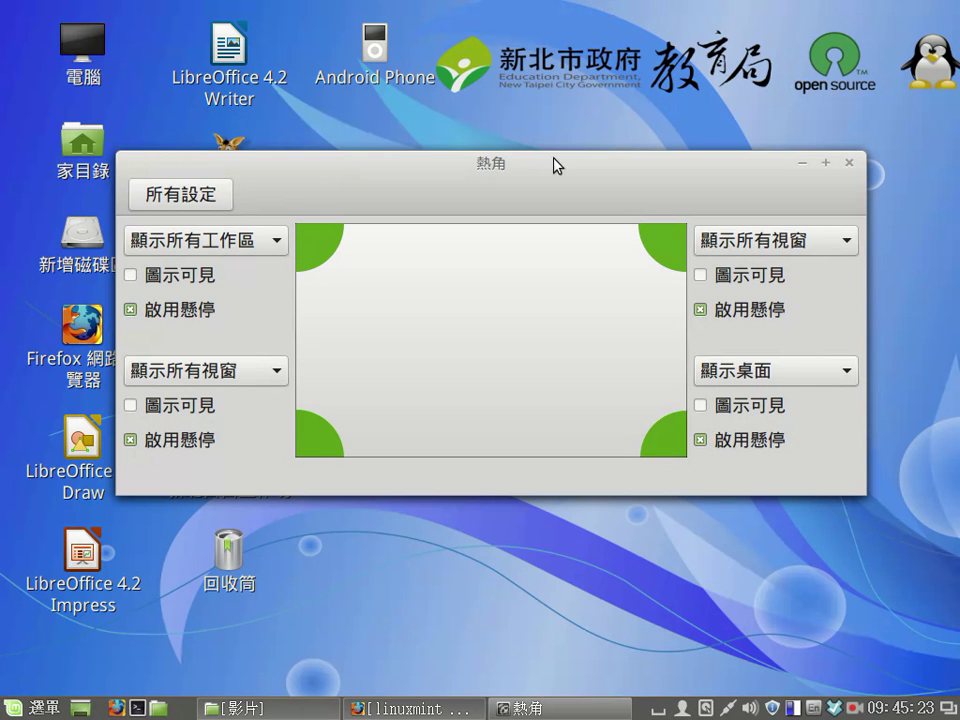
left_click_drag(553, 165, 572, 213)
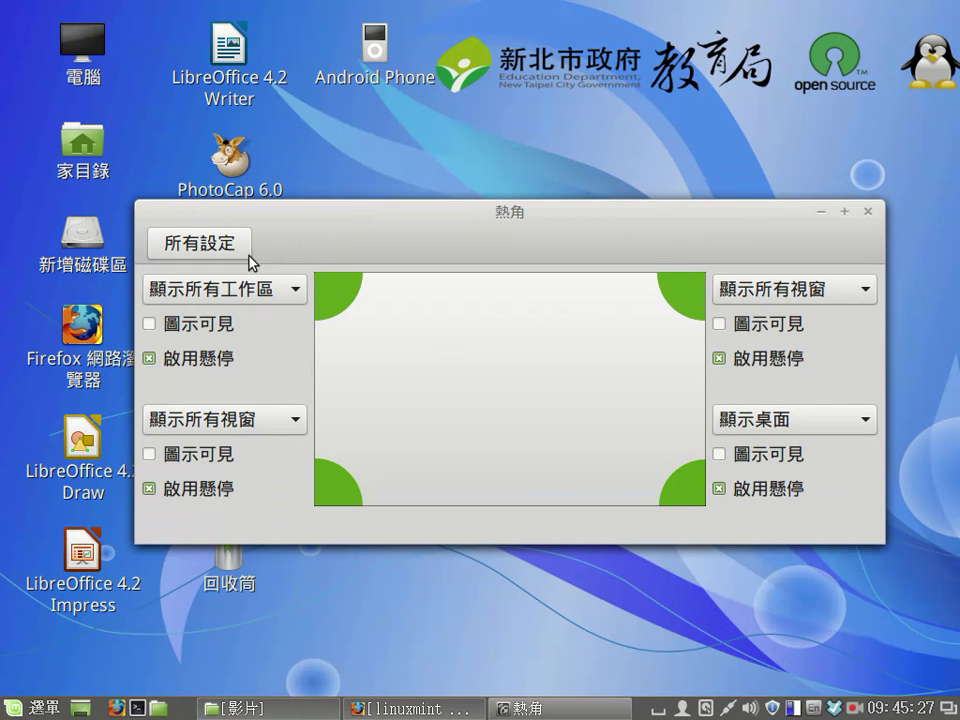
left_click(820, 211)
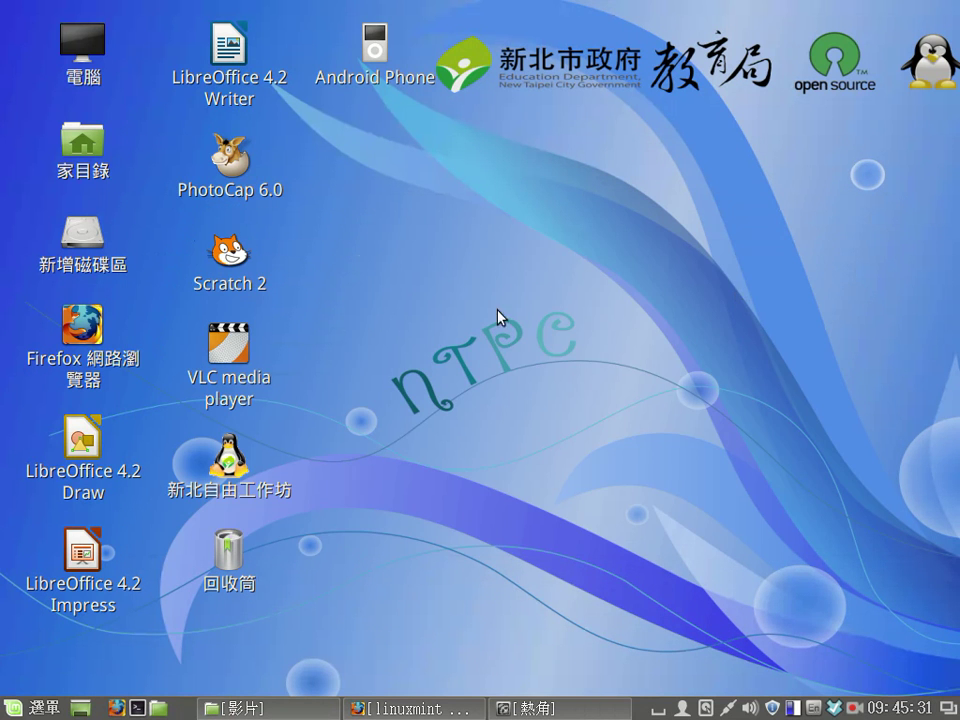
Use the workspace overview to switch to workspace 2 (工作區 2) and back to workspace 1 (工作區 1).
mouse_move(4, 8)
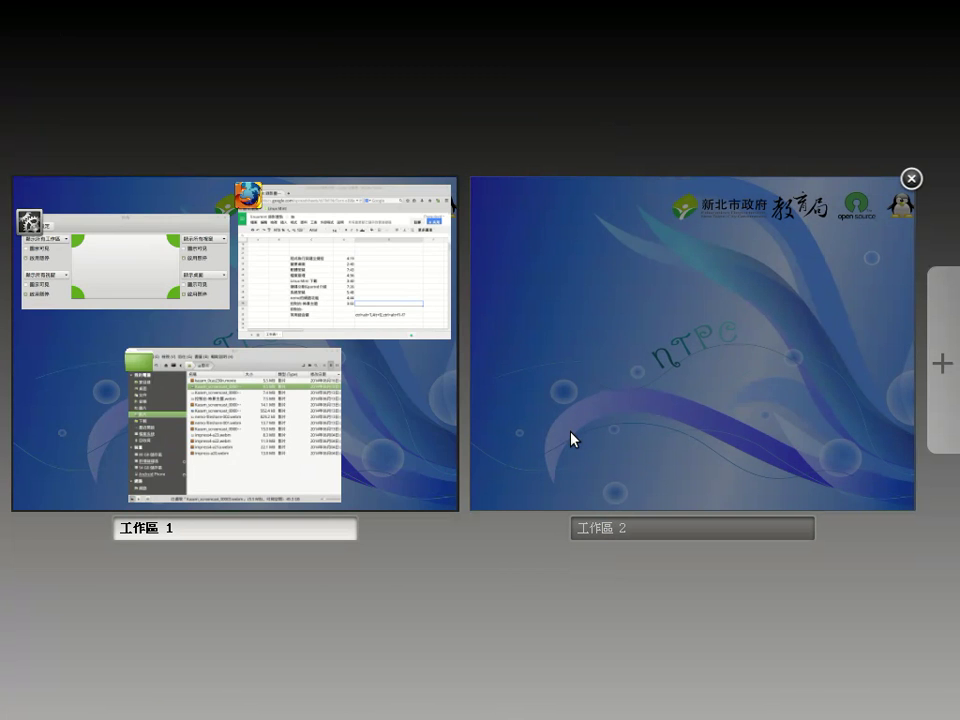
left_click(618, 379)
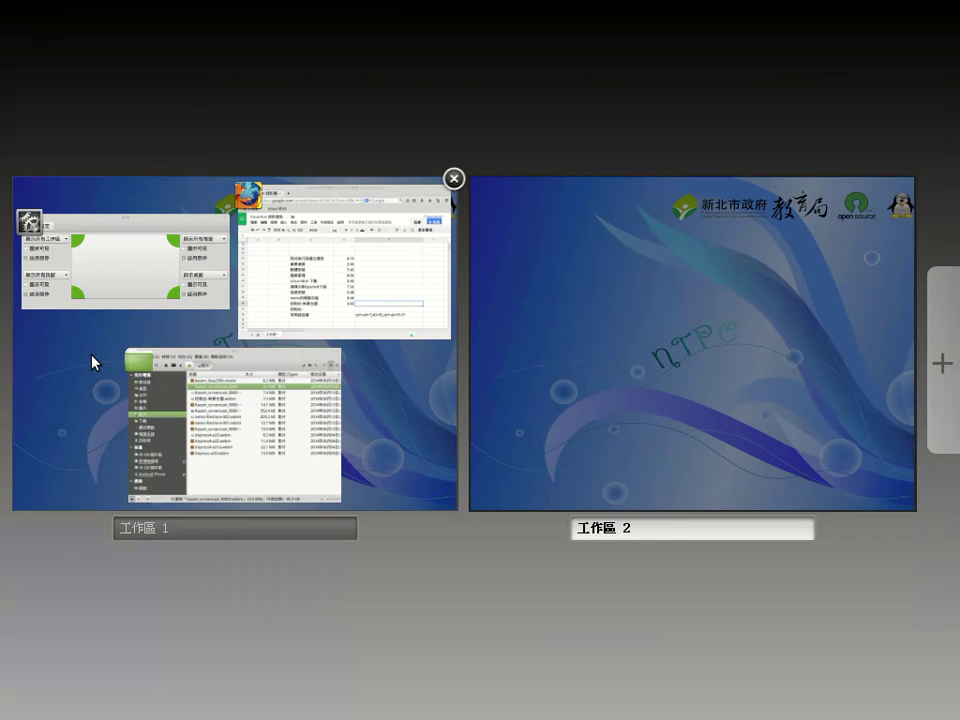
left_click(92, 358)
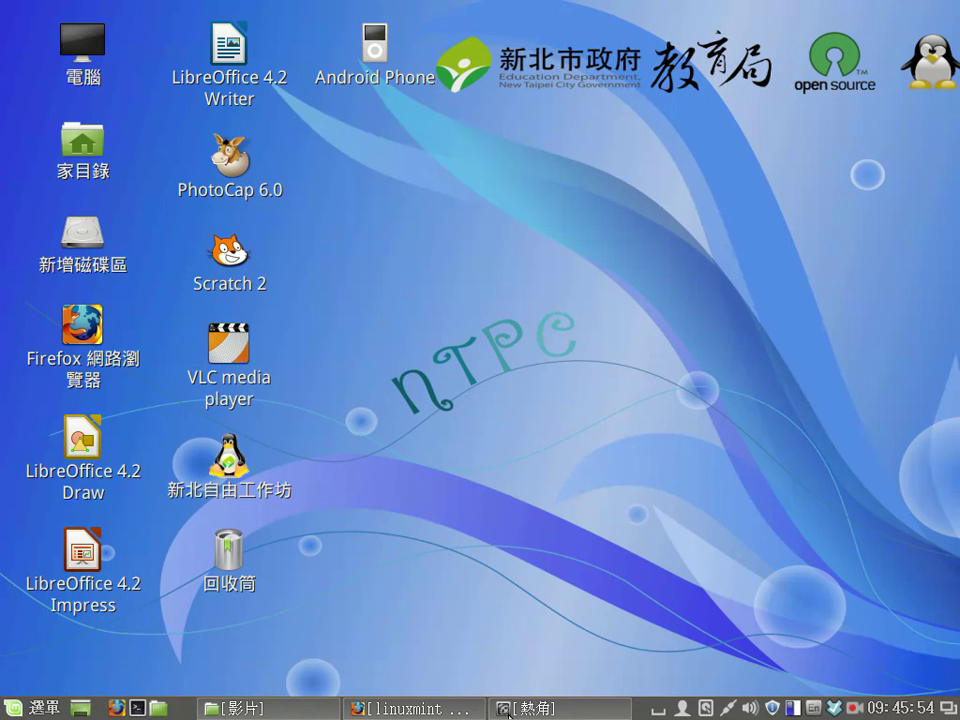
Switch to workspace 2 and launch LibreOffice Impress there with a new blank presentation.
key("ctrl+alt+Up")
left_click(631, 396)
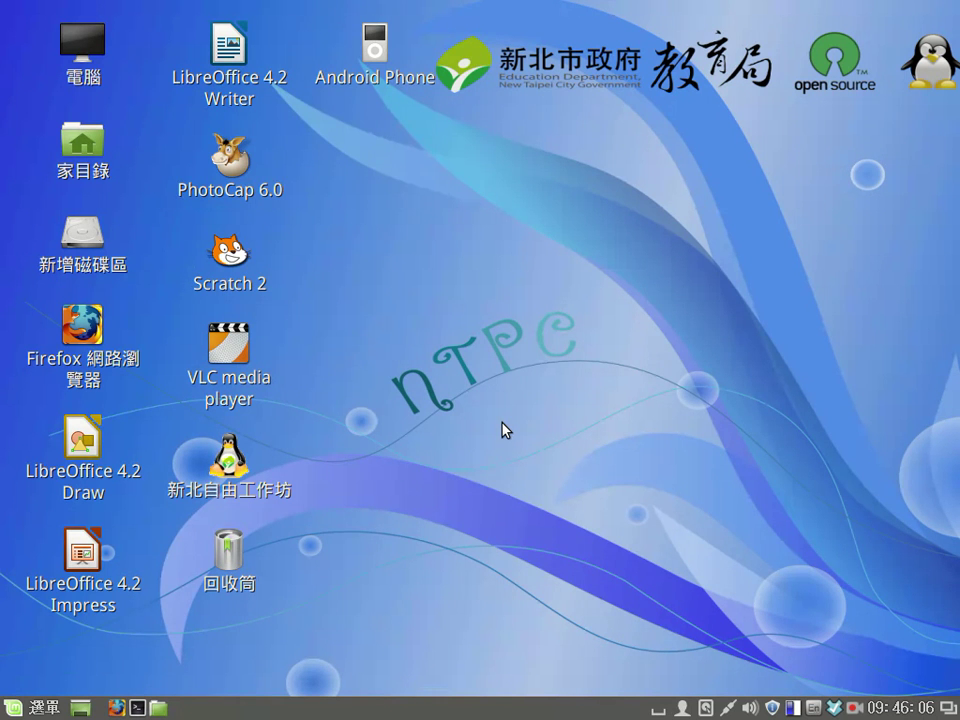
key("super")
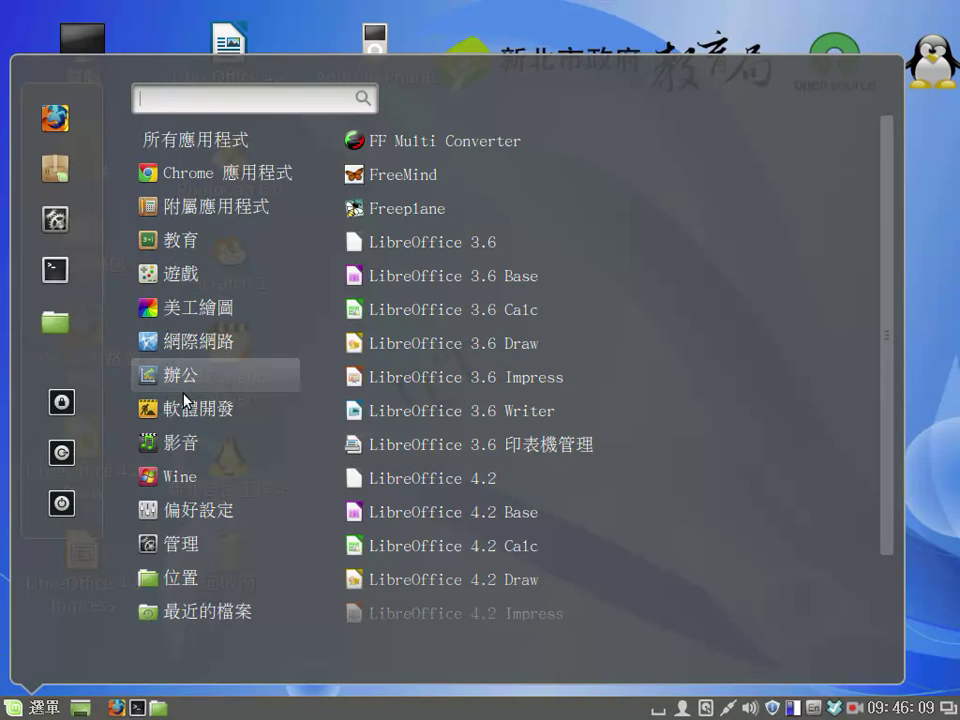
left_click(505, 410)
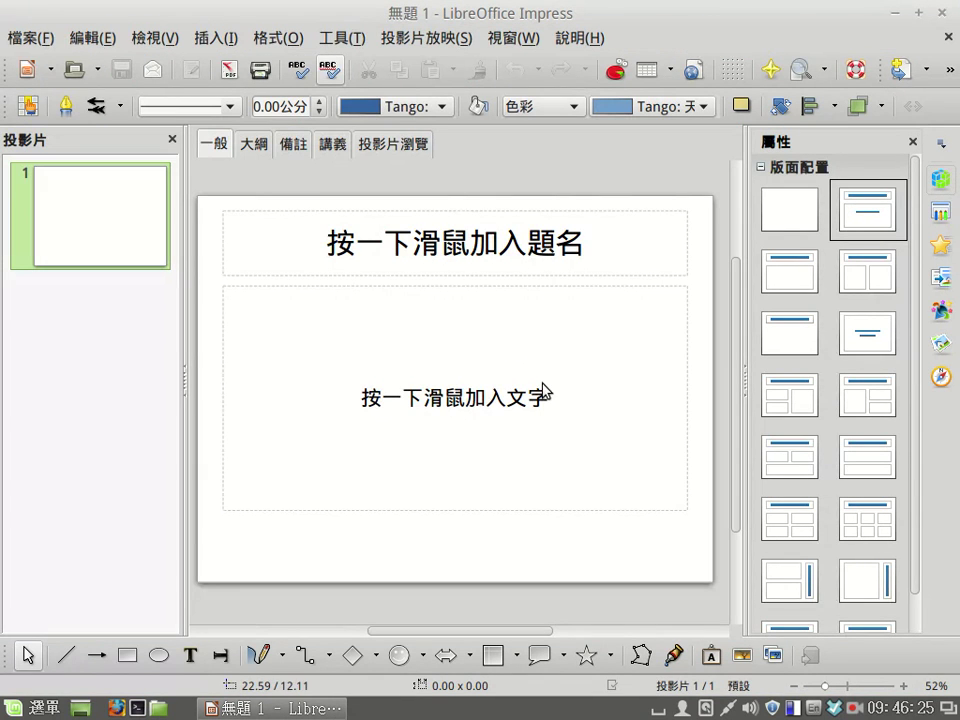
Add a third workspace in the workspace overview and switch to it.
mouse_move(0, 0)
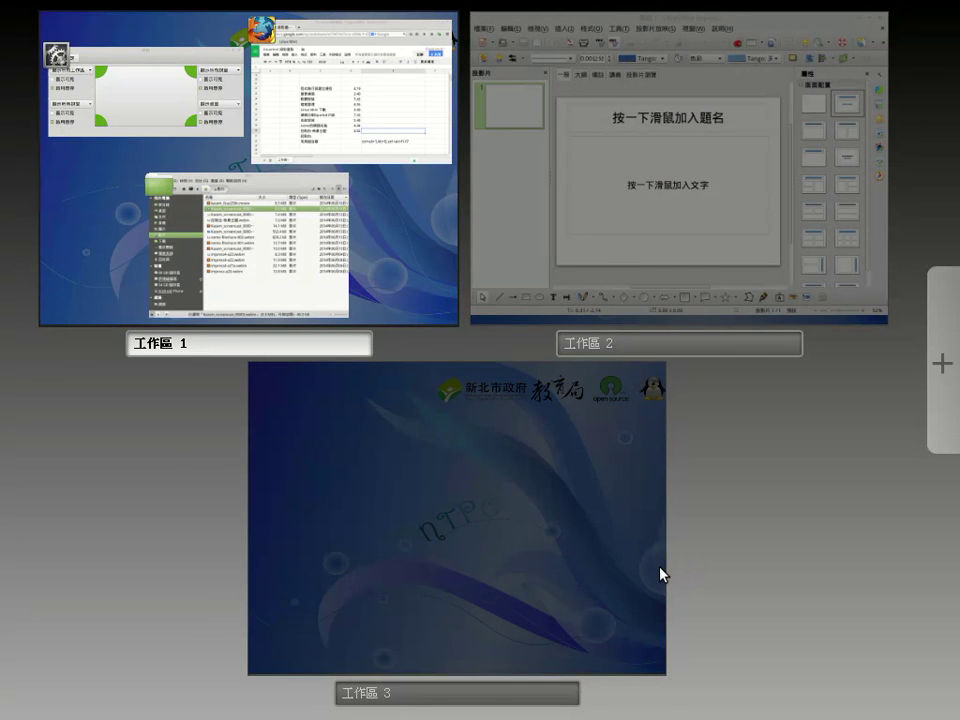
left_click(660, 574)
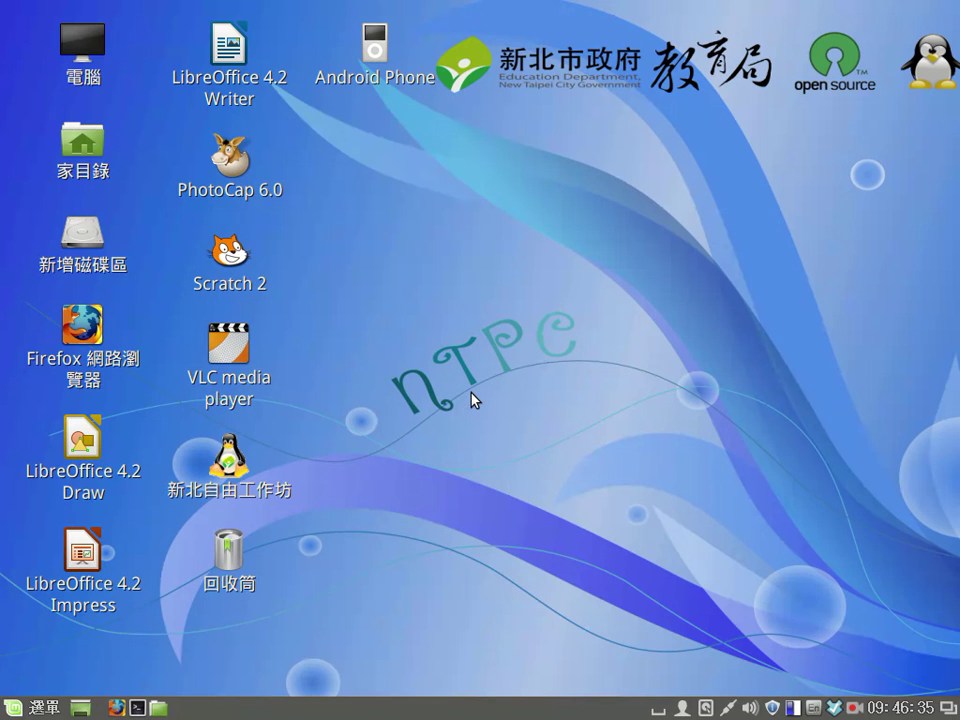
Remove workspaces 3 and 2 in the workspace overview and return to the Impress window.
key("ctrl+alt+Up")
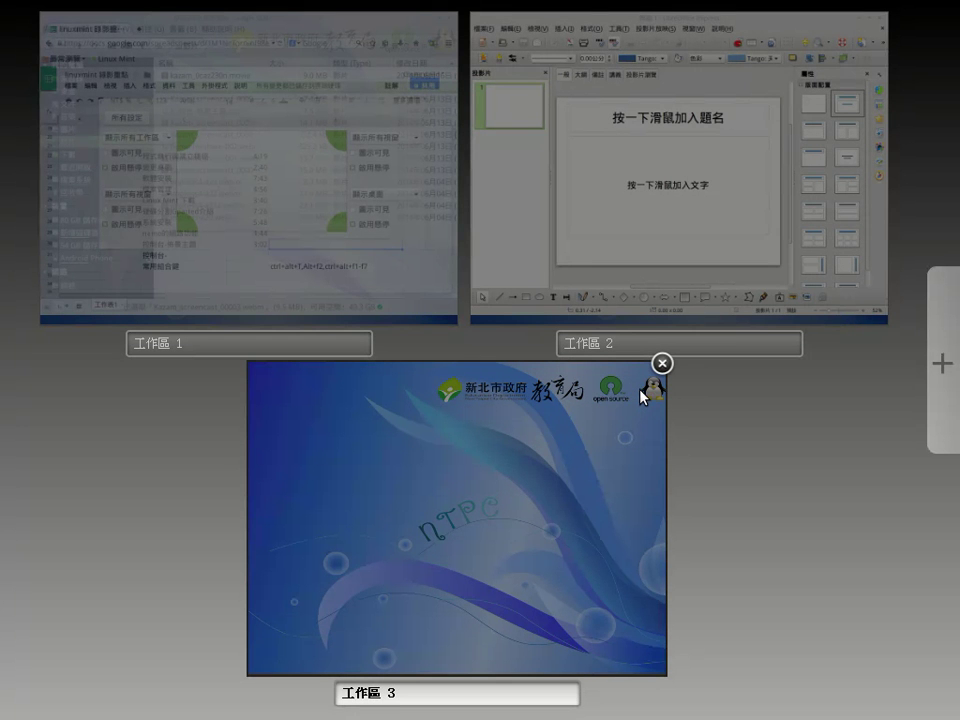
left_click(662, 362)
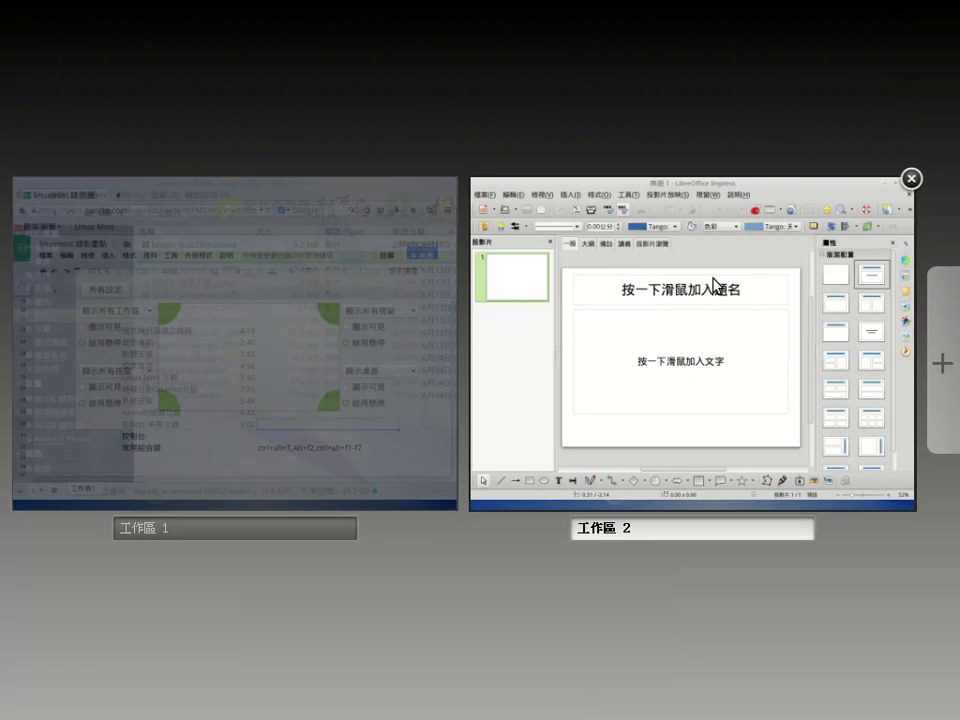
key("ctrl+alt+Down")
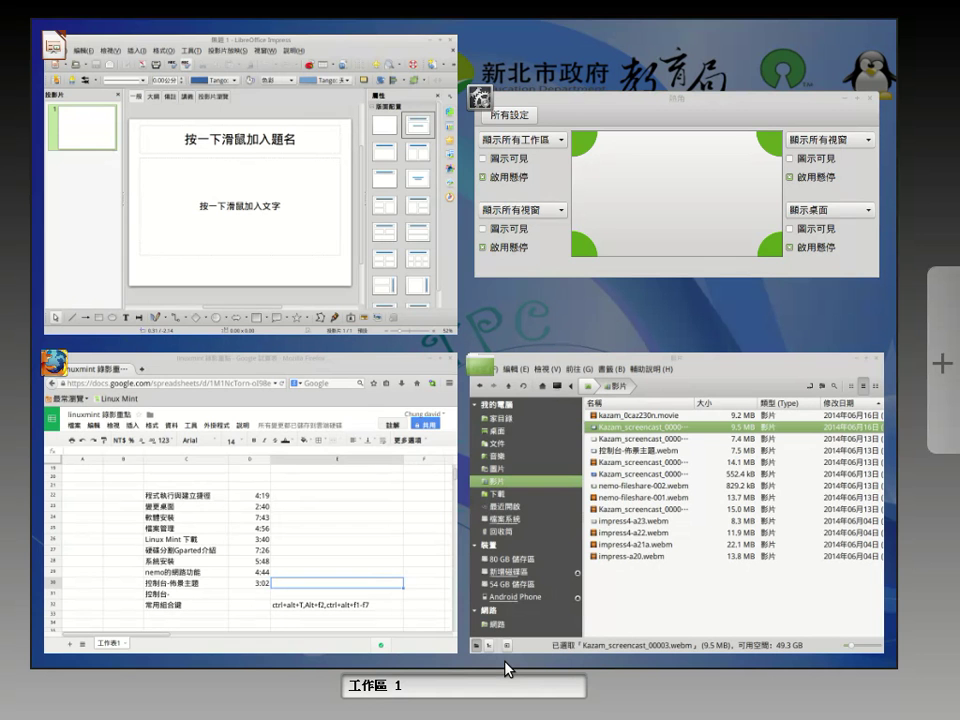
key("Escape")
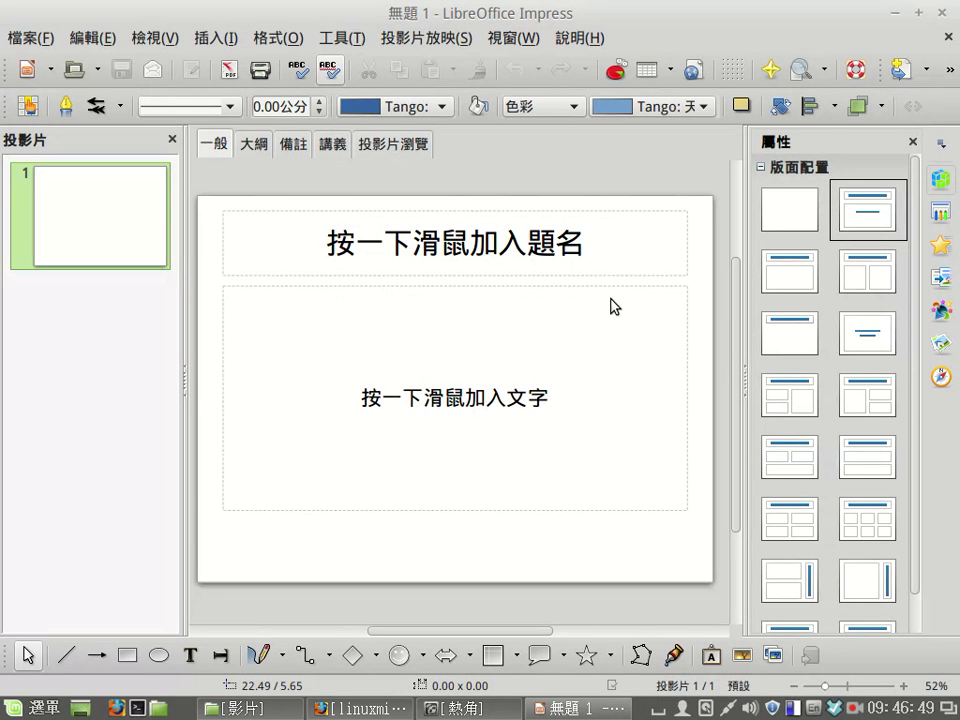
Add an empty second workspace in the workspace overview.
mouse_move(1, 1)
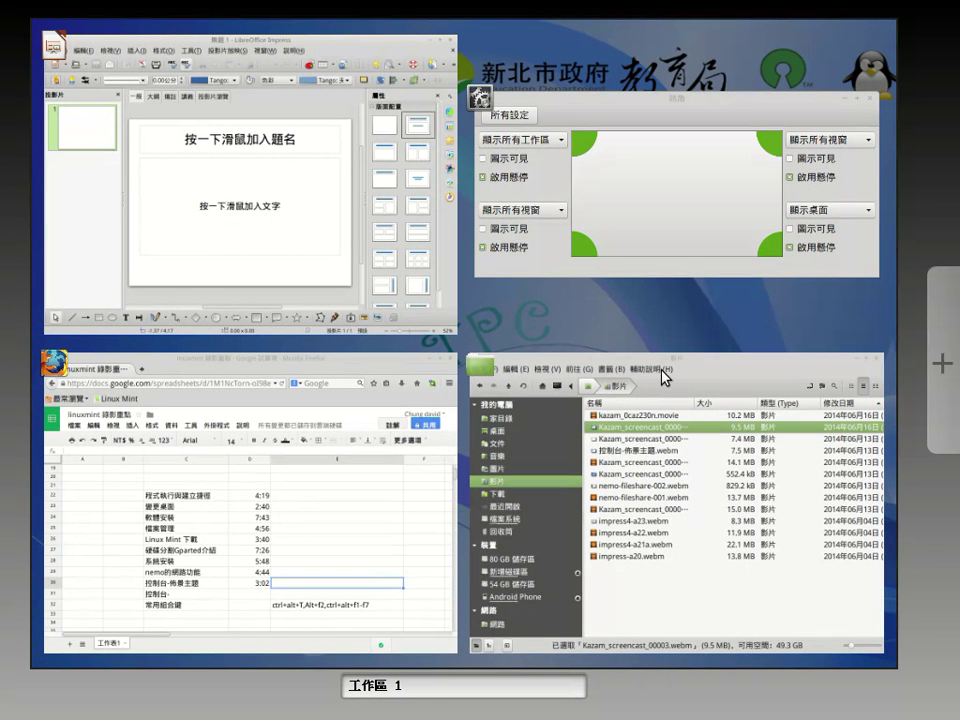
key("ctrl+alt+Down")
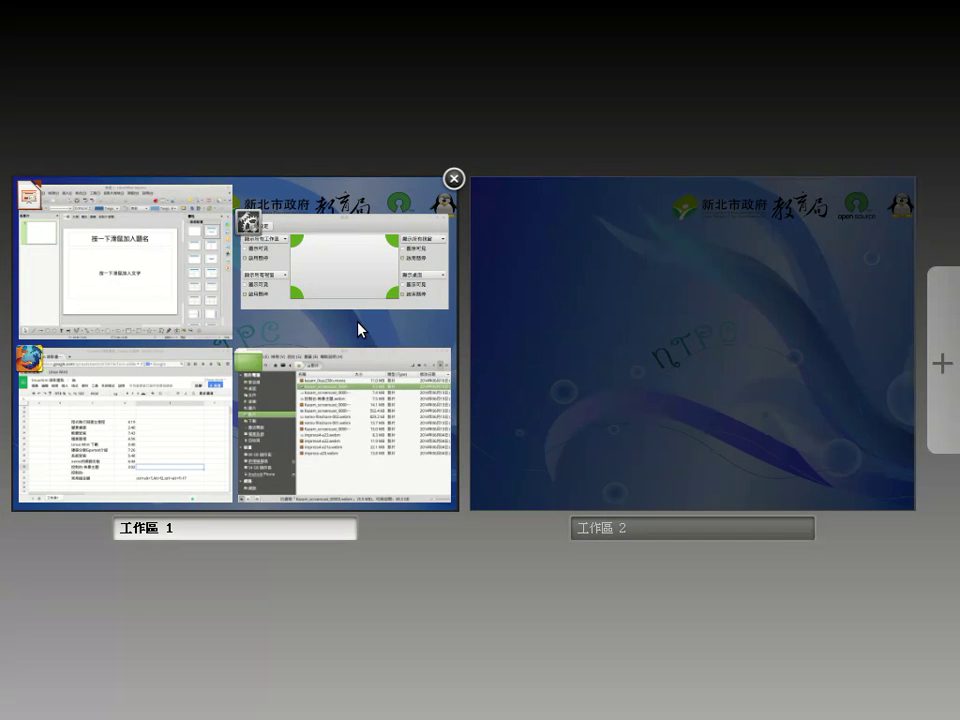
Return to workspace 1 and close the LibreOffice Impress window from the view of all open windows.
left_click(358, 330)
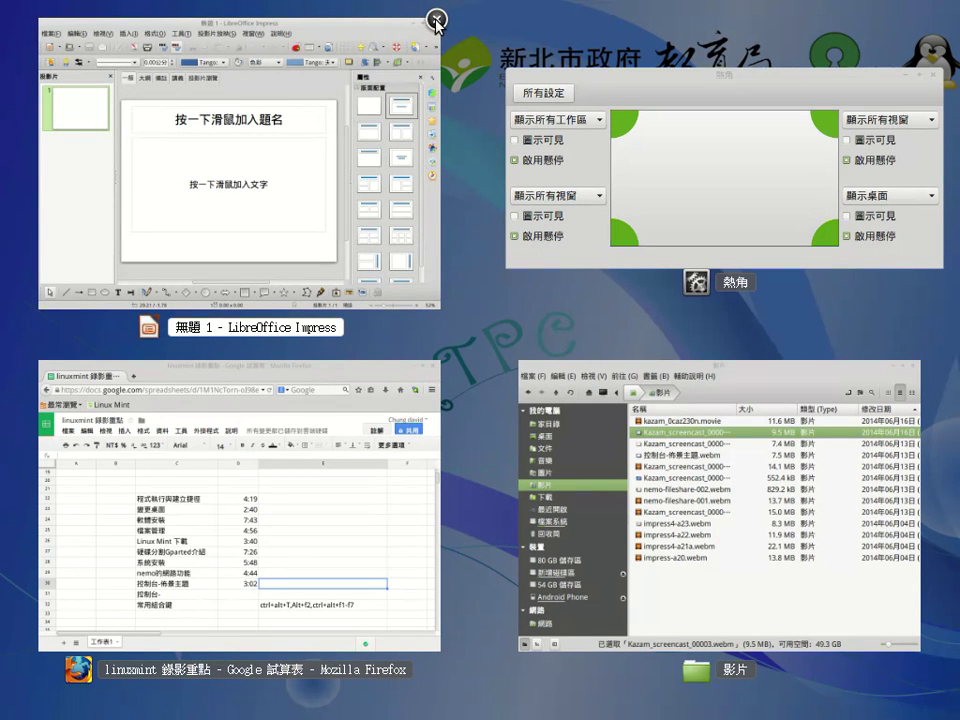
left_click(436, 19)
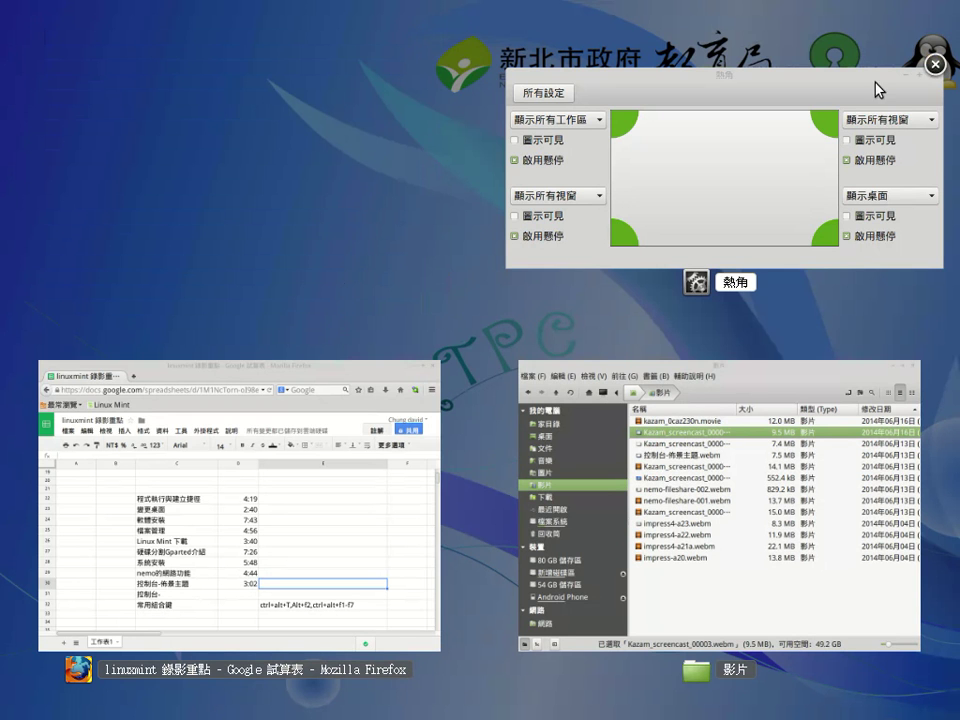
Leave the view of all windows and toggle between the open windows and the bare desktop with the 顯示桌面 hot corner.
mouse_move(958, 1)
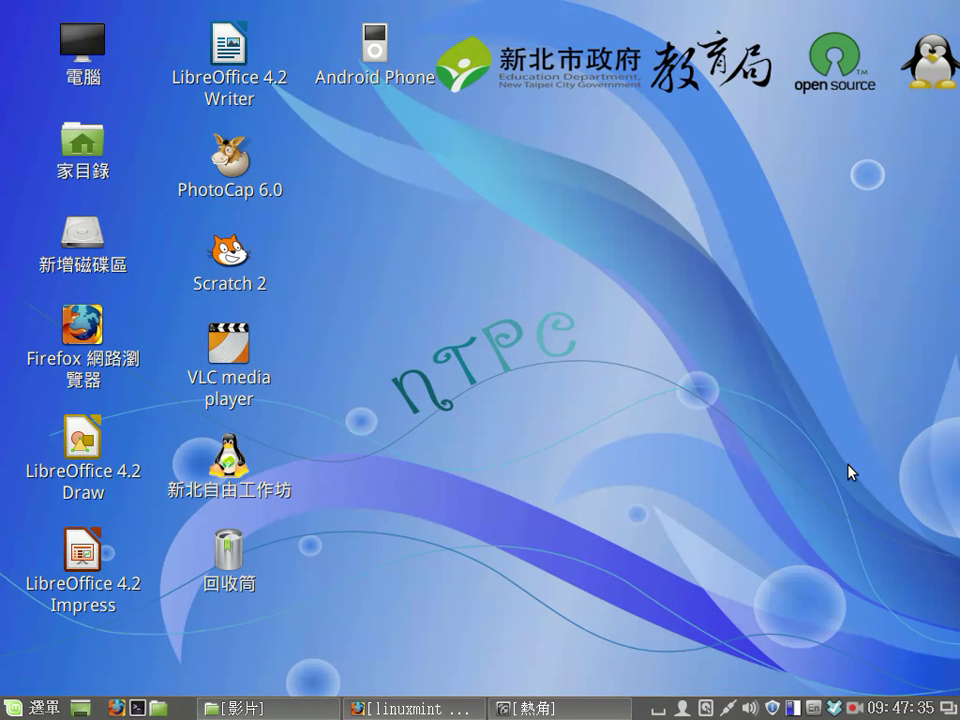
mouse_move(958, 718)
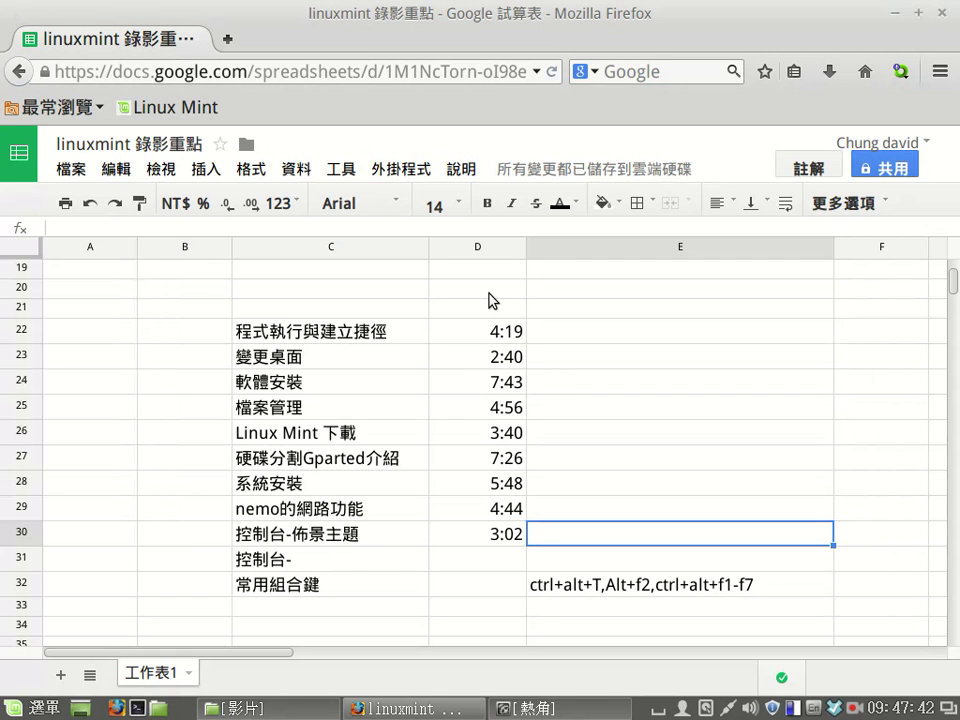
mouse_move(958, 718)
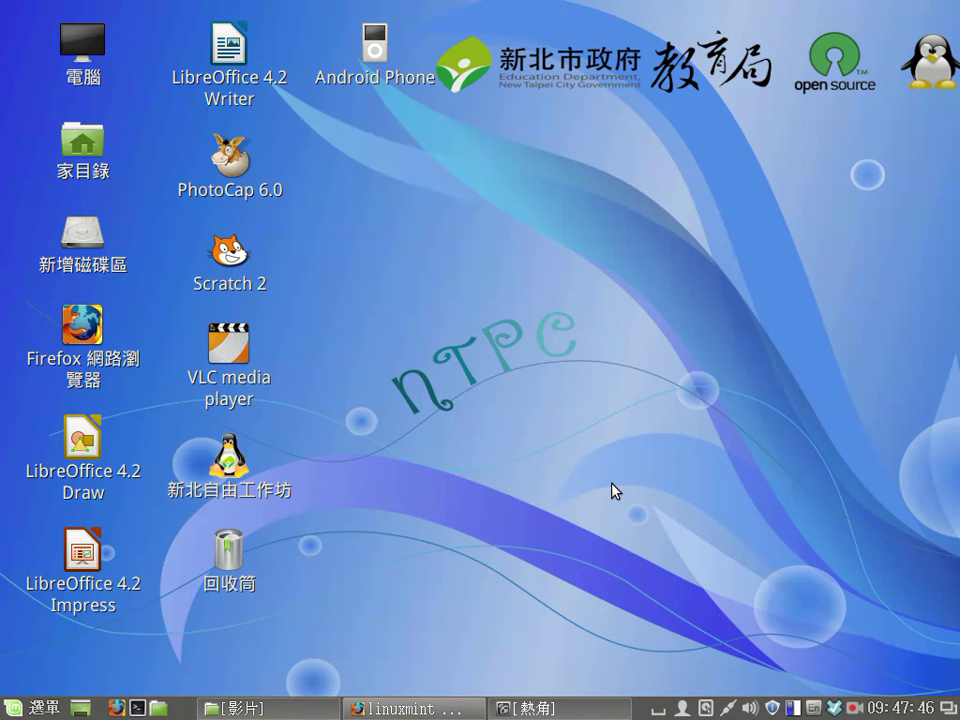
Bring the 熱角 settings window forward from the hot corner's view of all windows and shift it slightly on the desktop.
mouse_move(31, 707)
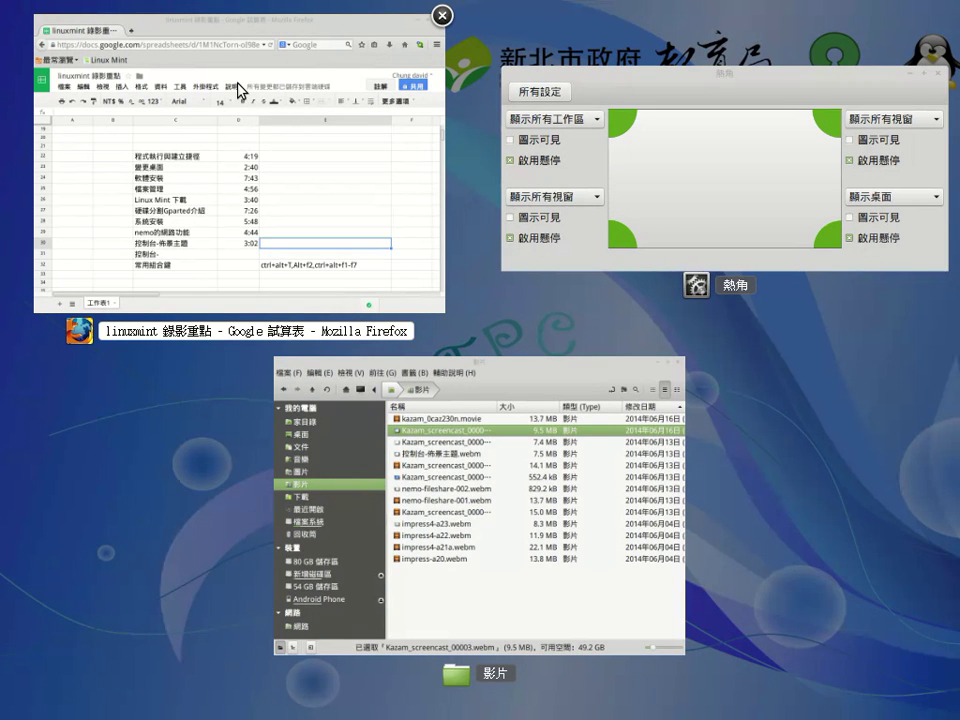
left_click(625, 83)
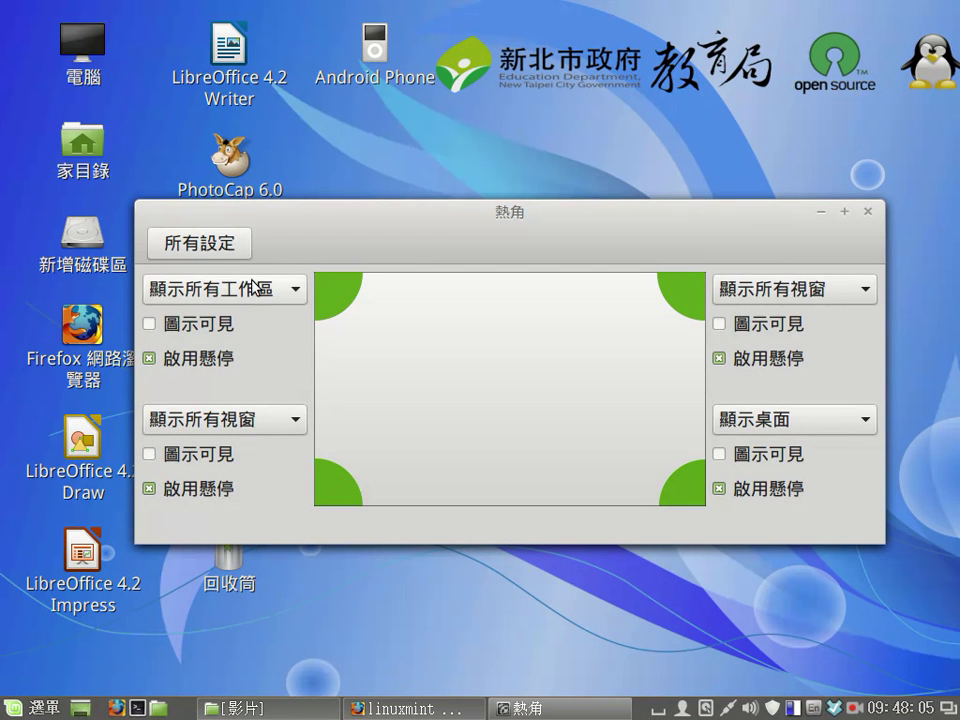
left_click_drag(435, 222, 478, 208)
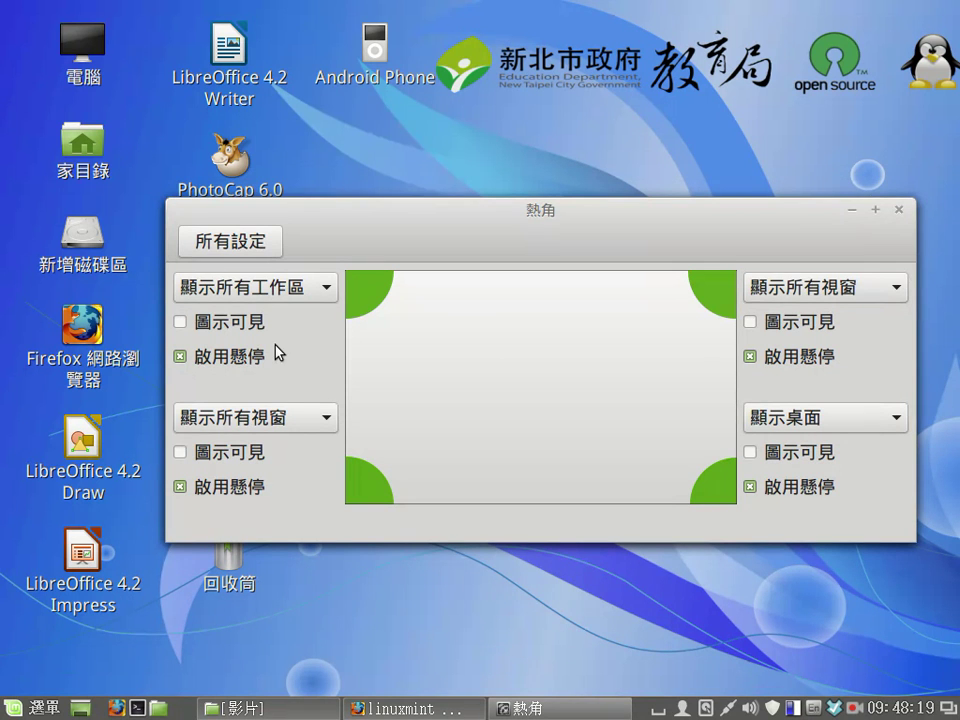
Try the upper-right hot corner with 圖示可見 instead of 啟用懸停, and restore hover activation without the icon.
left_click(750, 322)
left_click(755, 359)
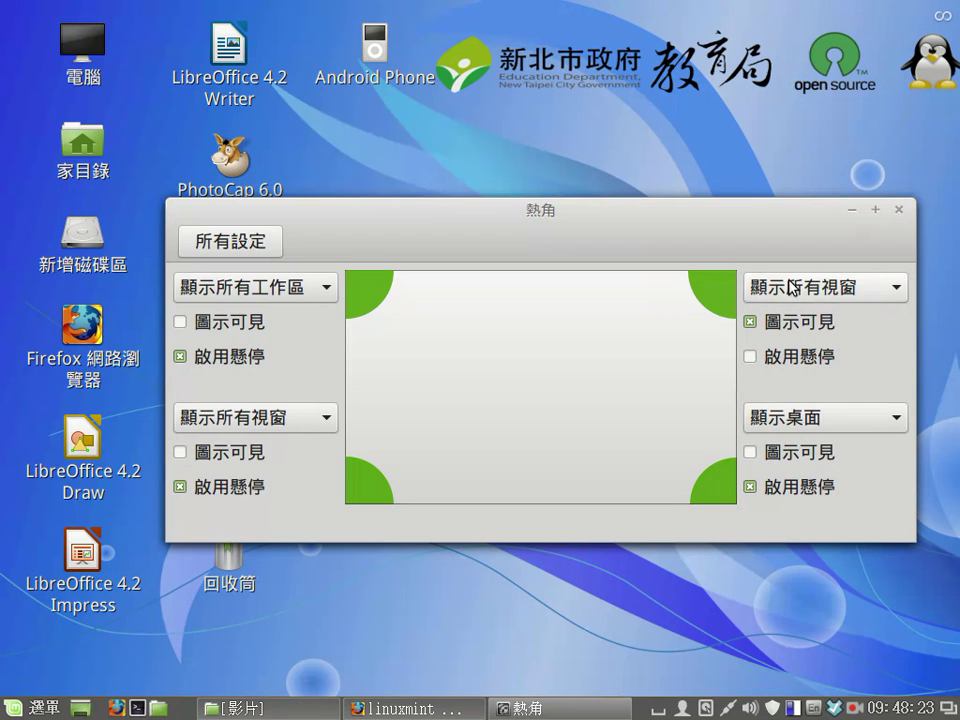
left_click(750, 323)
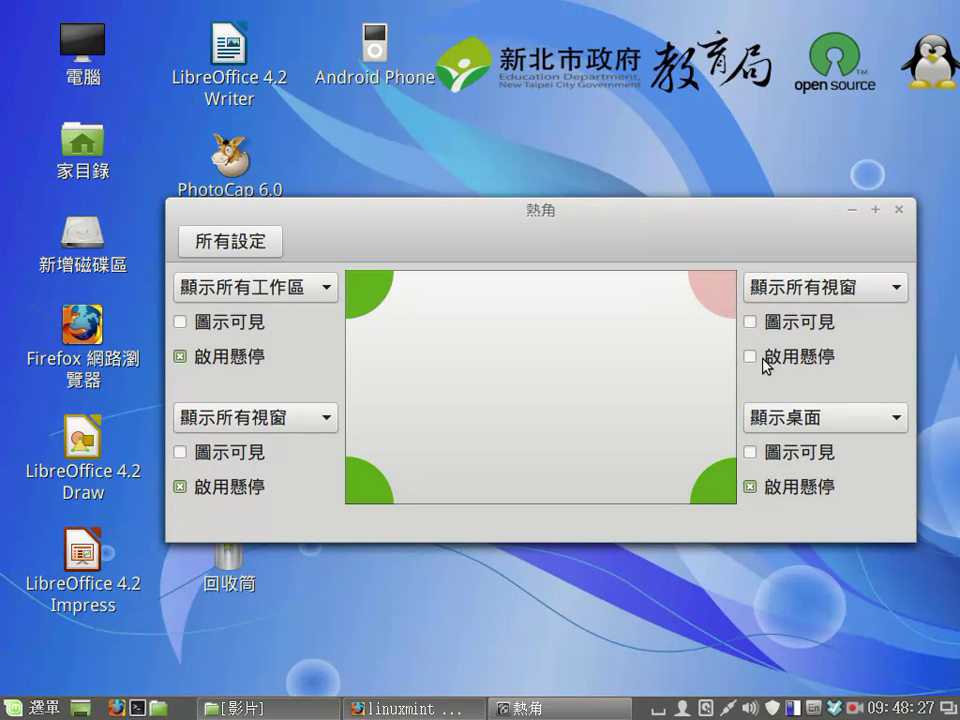
left_click(752, 357)
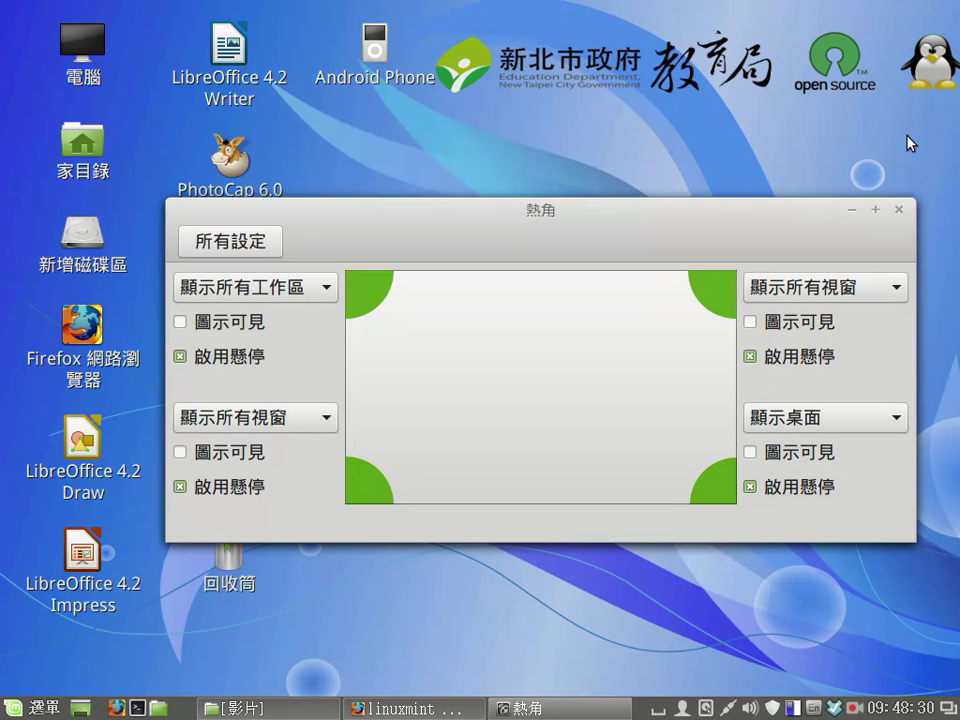
Close the 熱角 settings window and open 系統設定.
left_click_drag(707, 210, 697, 188)
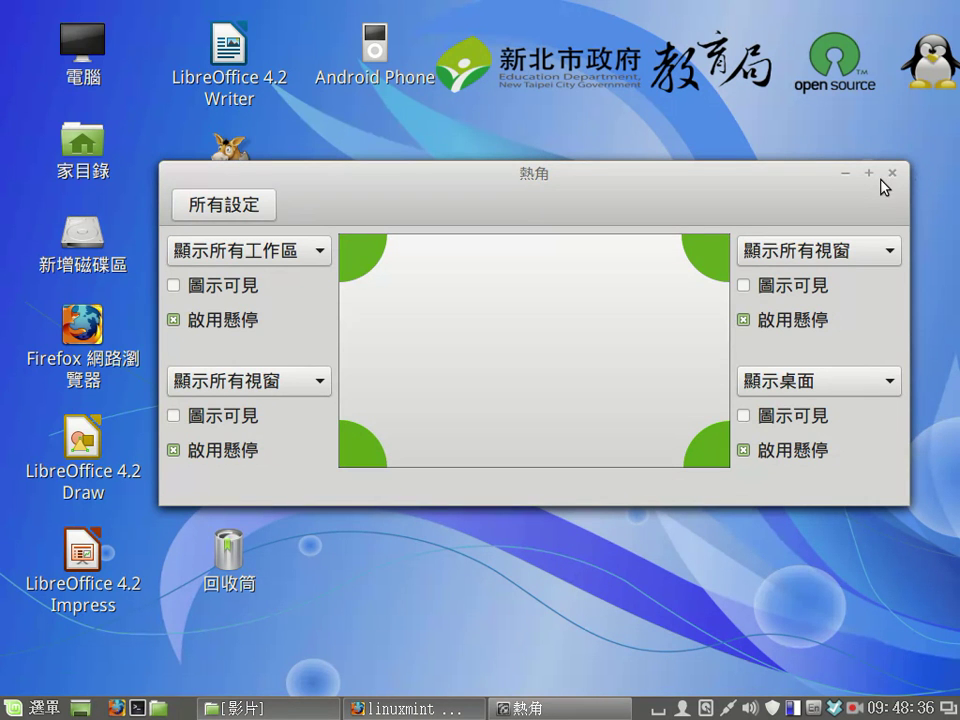
left_click(891, 173)
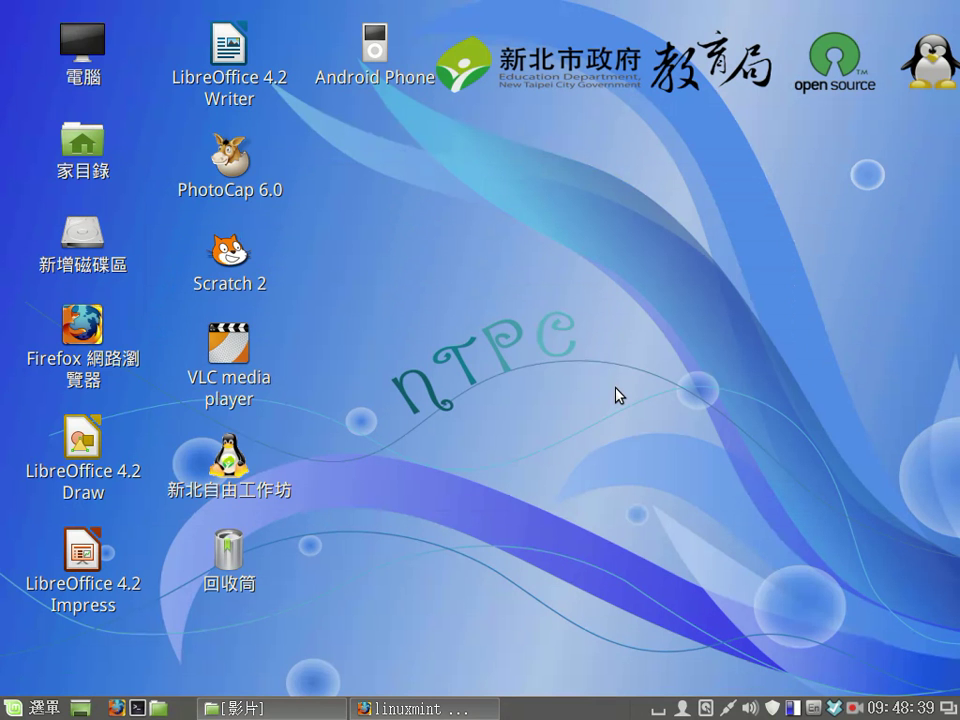
left_click(30, 707)
left_click(90, 230)
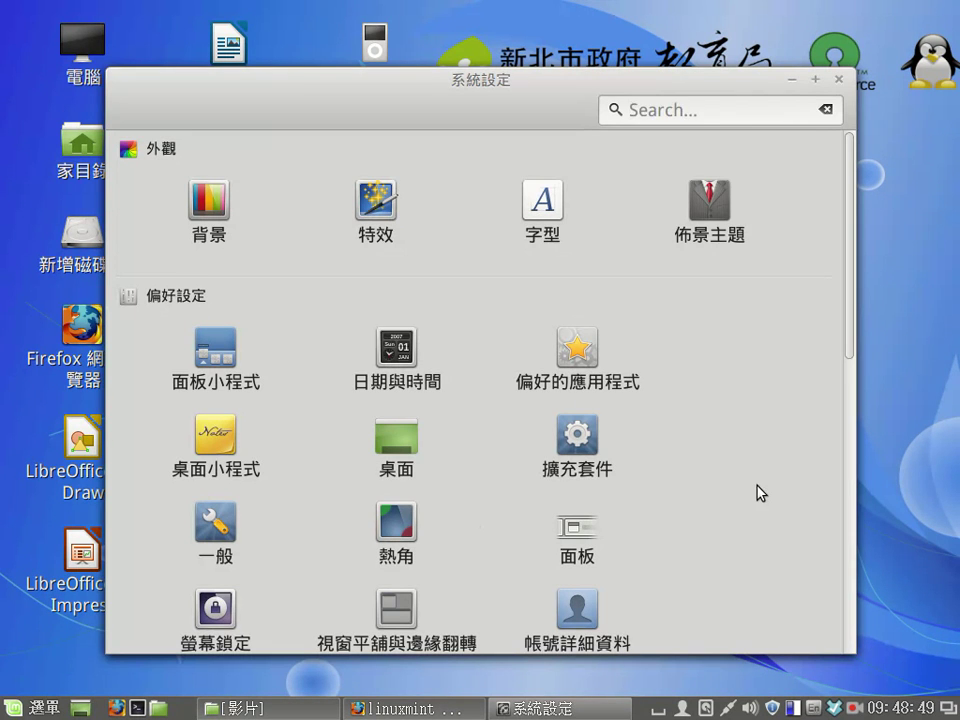
Open 電源管理 among the hardware settings and set the inactivity time before suspending to 30 分鐘.
scroll(761, 492, "down", 4)
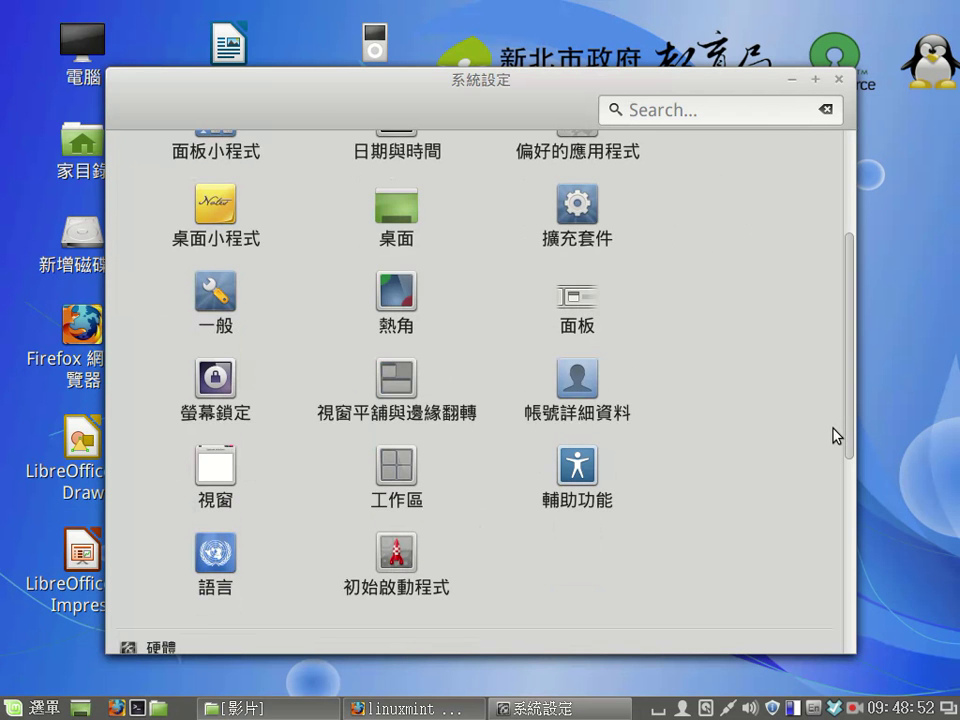
scroll(832, 440, "down", 3)
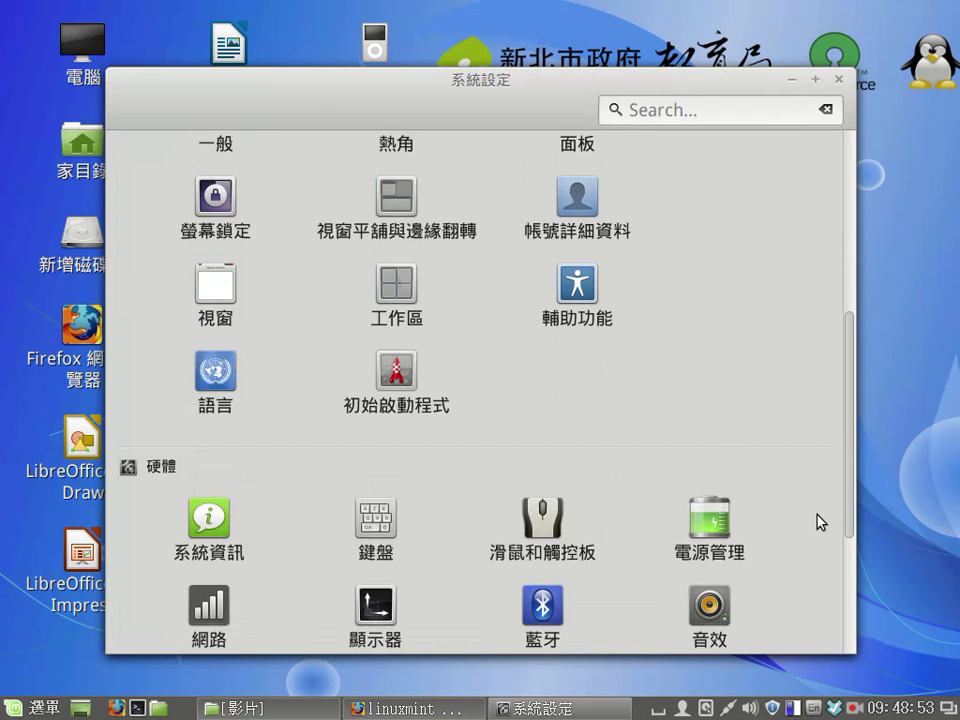
scroll(817, 521, "down", 3)
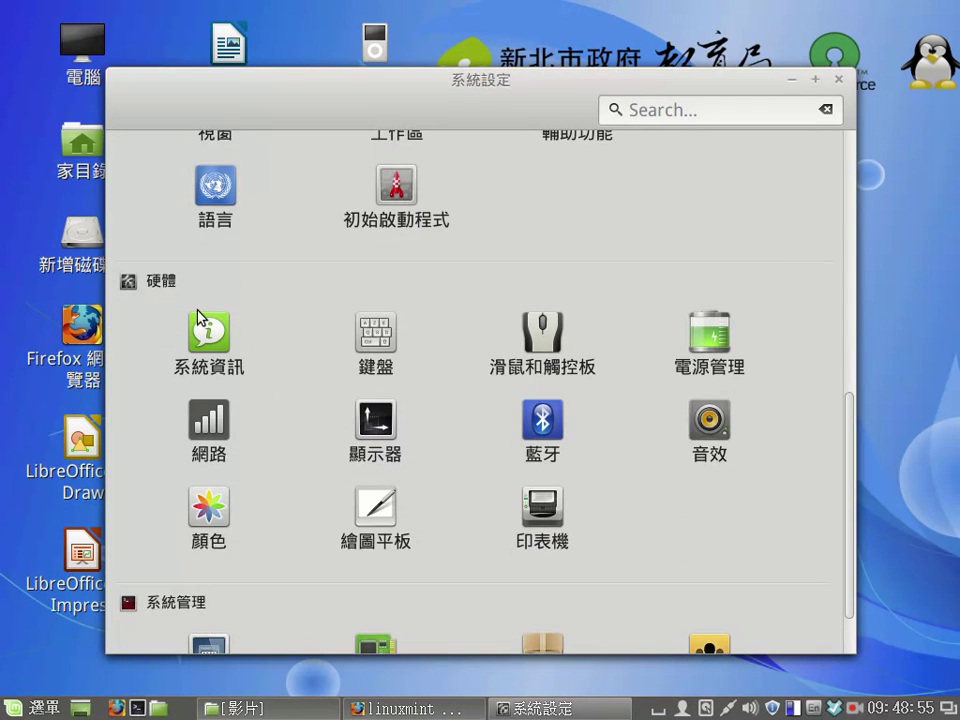
left_click(739, 334)
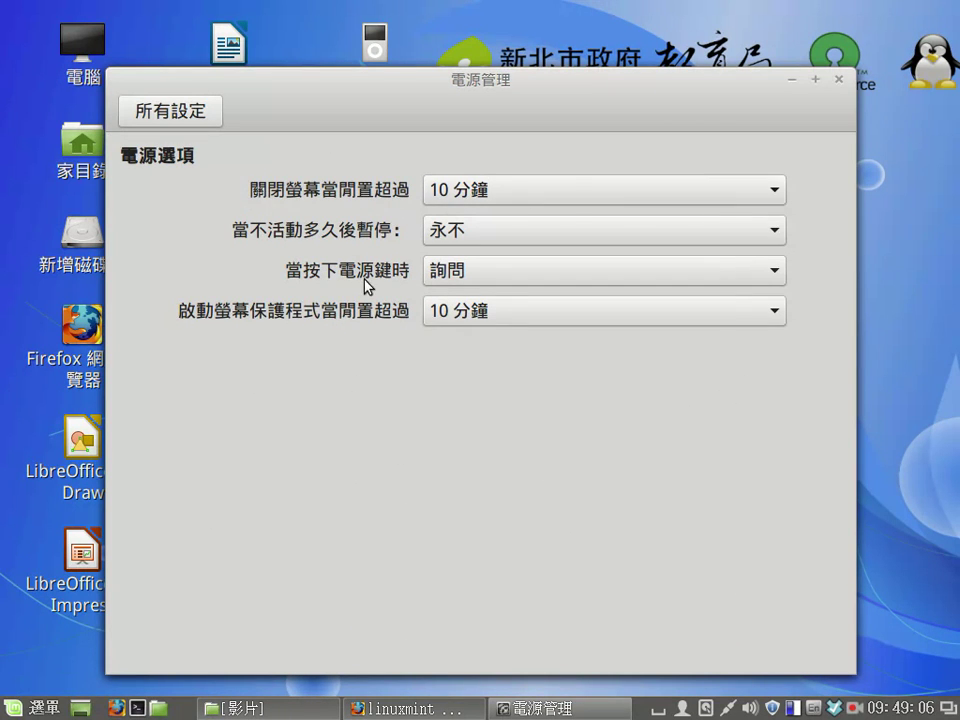
left_click(477, 236)
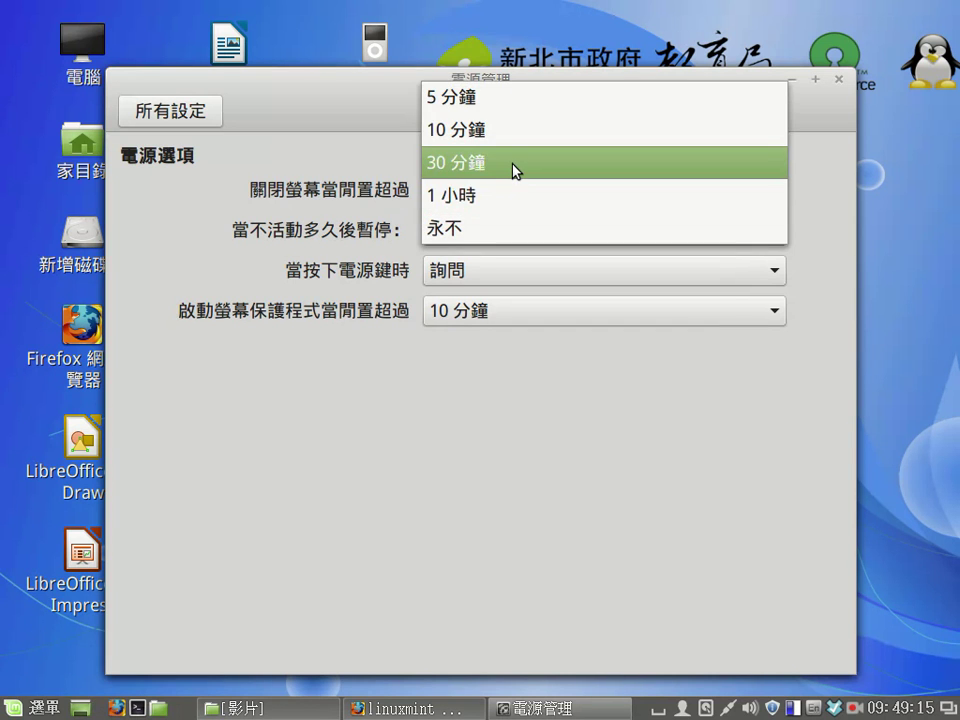
left_click(515, 171)
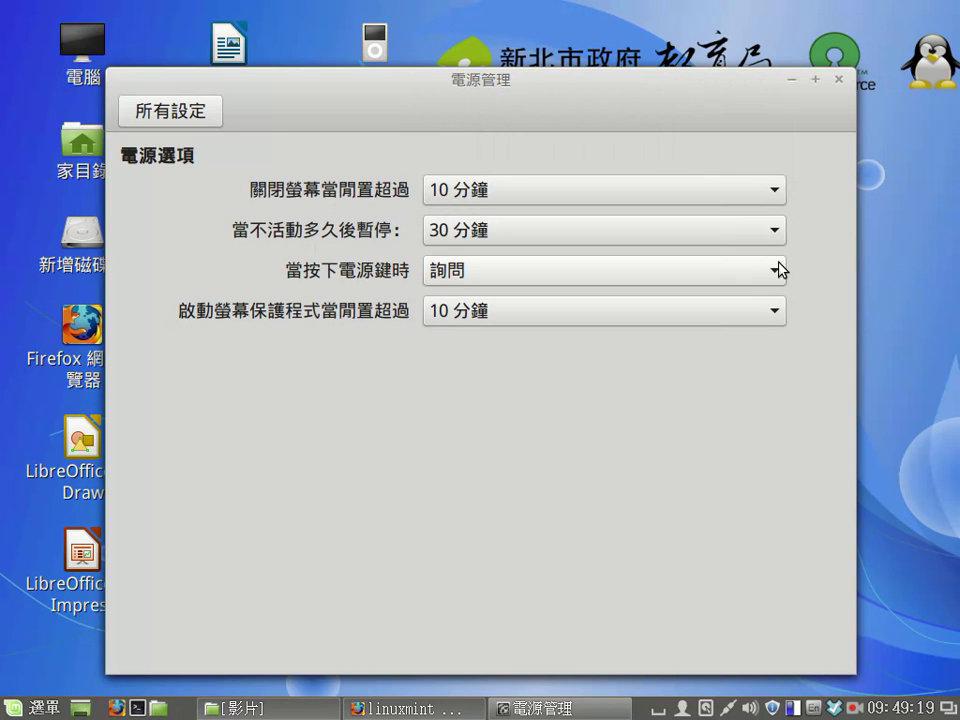
Review the available power-button actions and keep 詢問 selected.
left_click(439, 266)
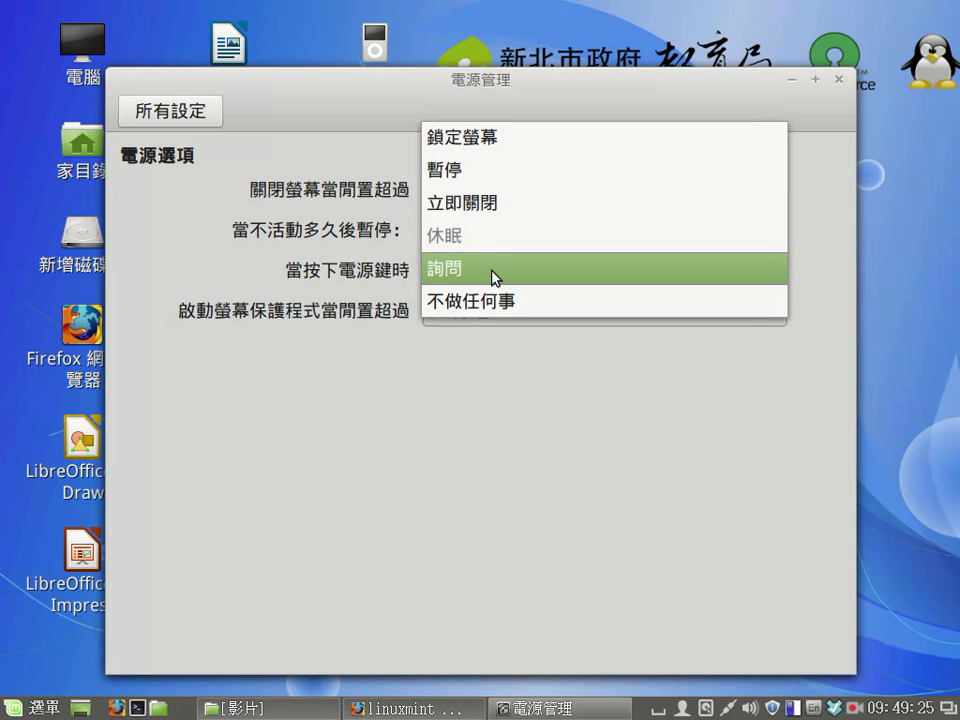
left_click(494, 277)
left_click(505, 272)
left_click(491, 278)
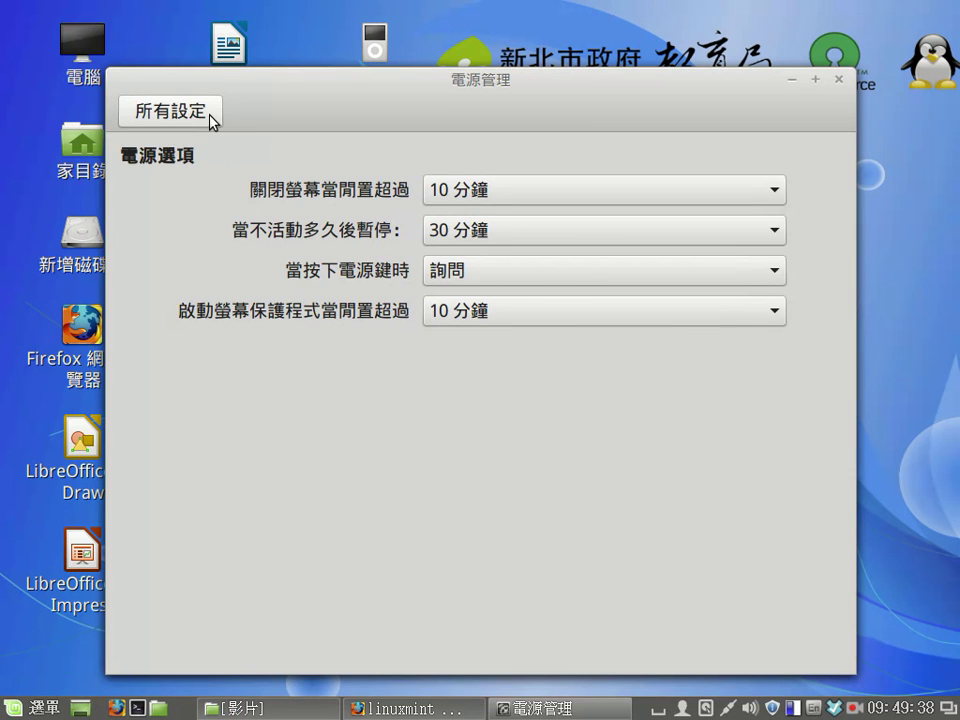
Return to the overview of all settings, look through its categories, and close the 系統設定 window.
left_click(170, 111)
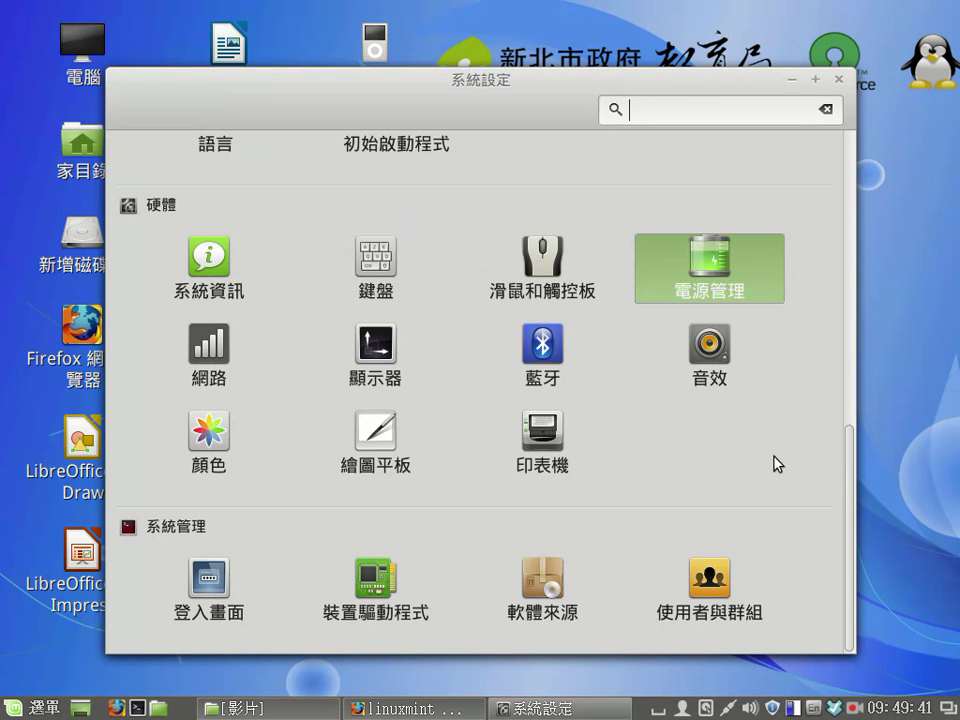
scroll(850, 471, "up", 1)
scroll(852, 450, "up", 2)
left_click_drag(852, 447, 851, 327)
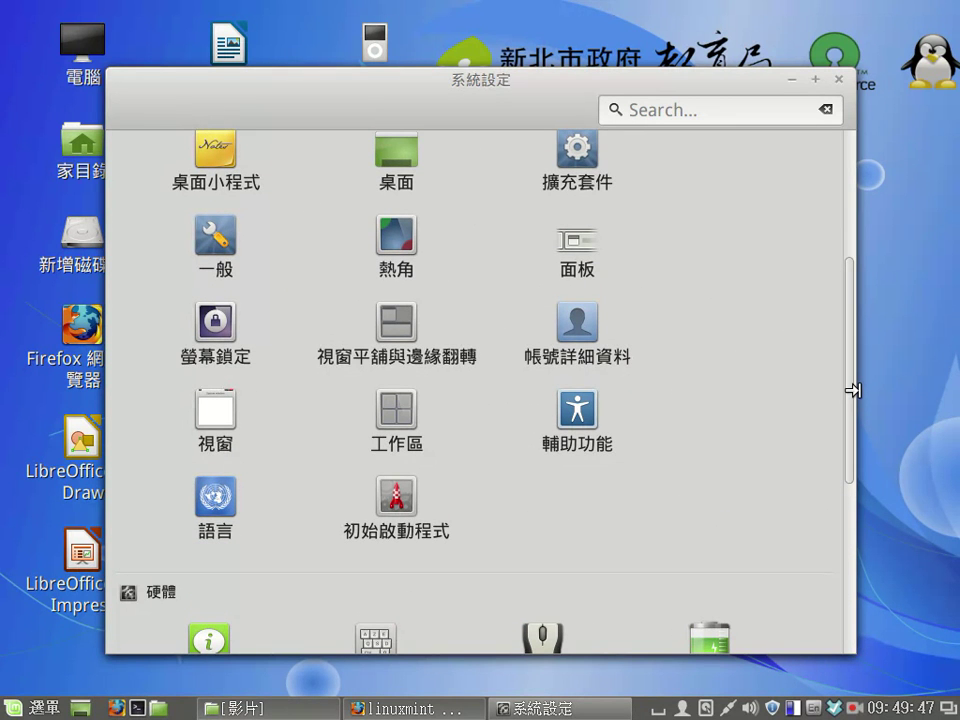
scroll(761, 490, "down", 3)
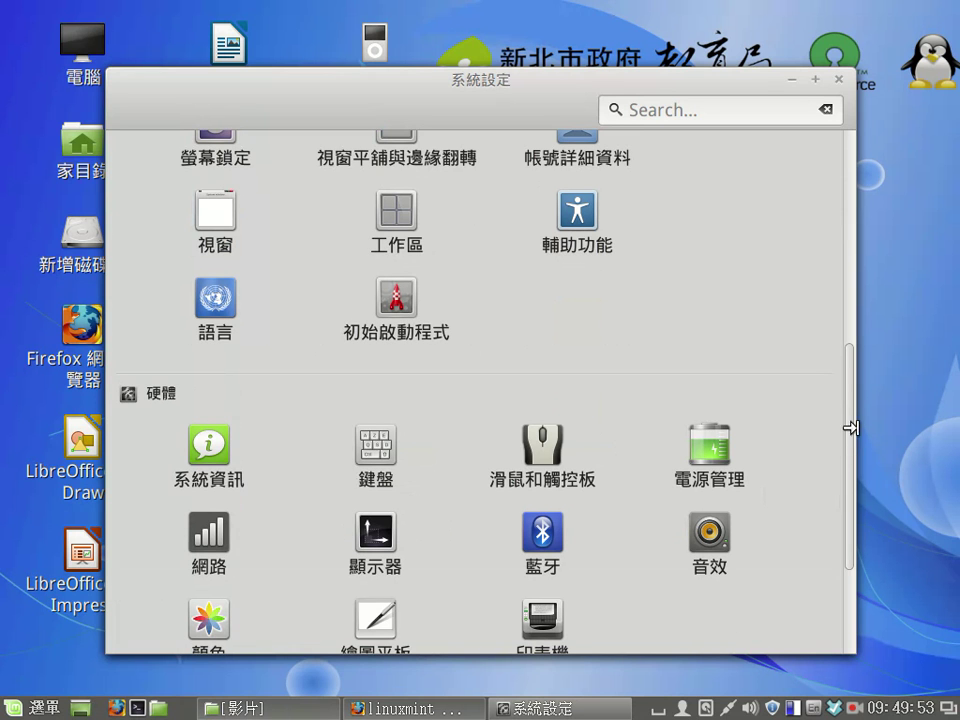
left_click_drag(851, 454, 853, 262)
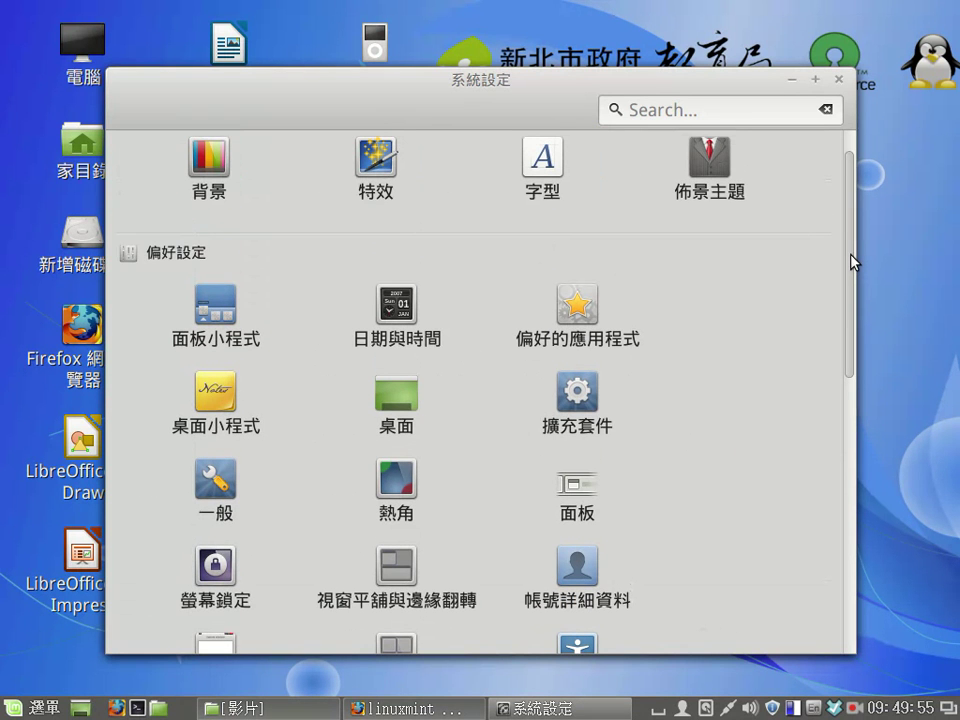
scroll(853, 262, "up", 1)
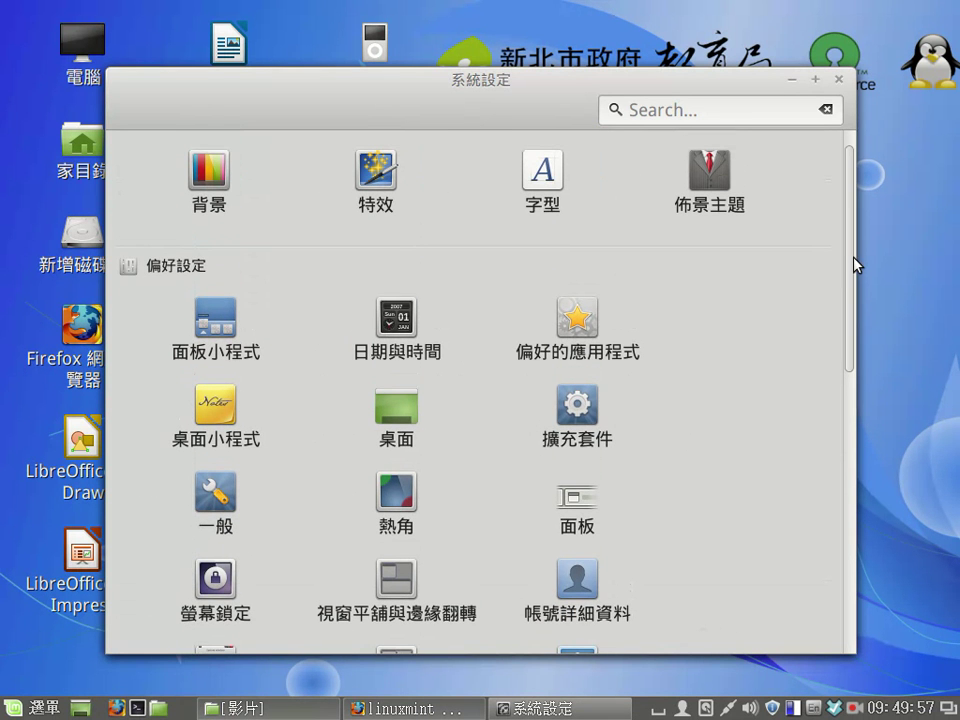
left_click(842, 80)
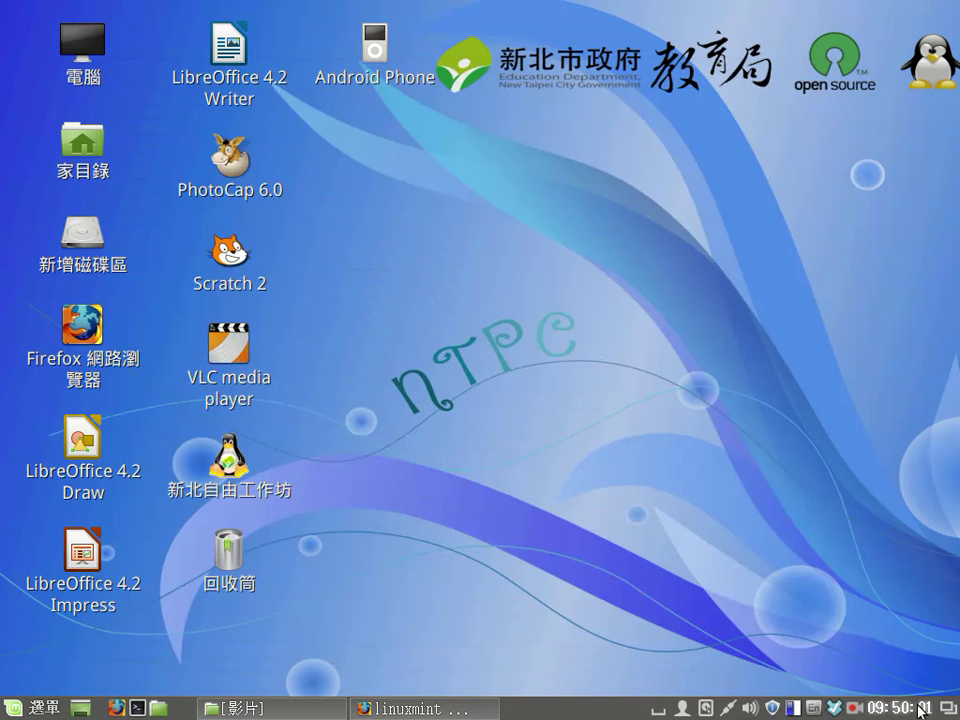